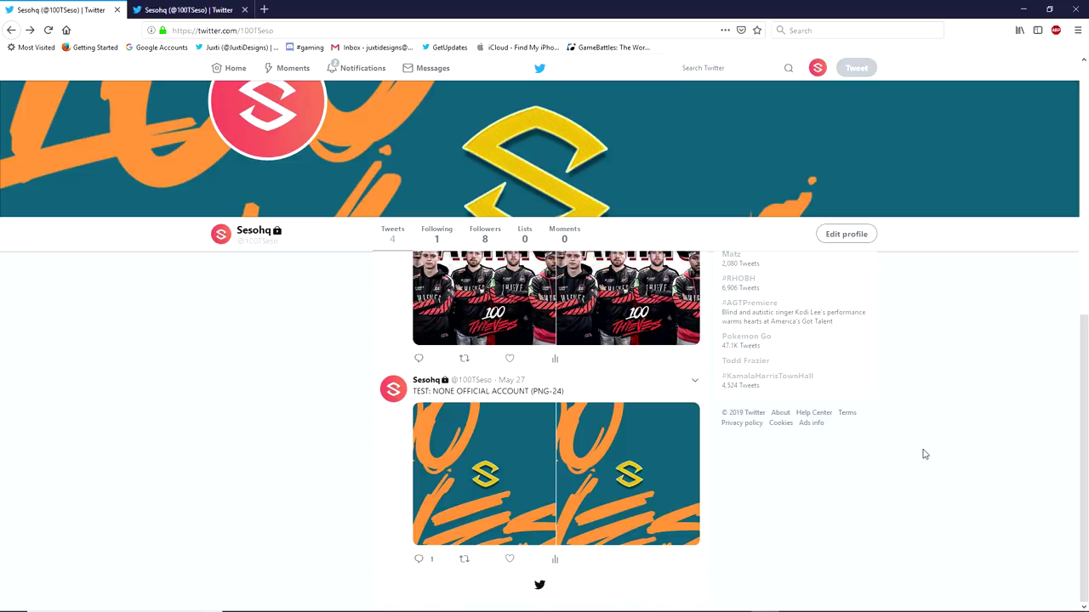
- Open the first image of the 'TEST: NONE OFFICIAL ACCOUNT (PNG-24)' tweet full-screen
left_click(517, 456)
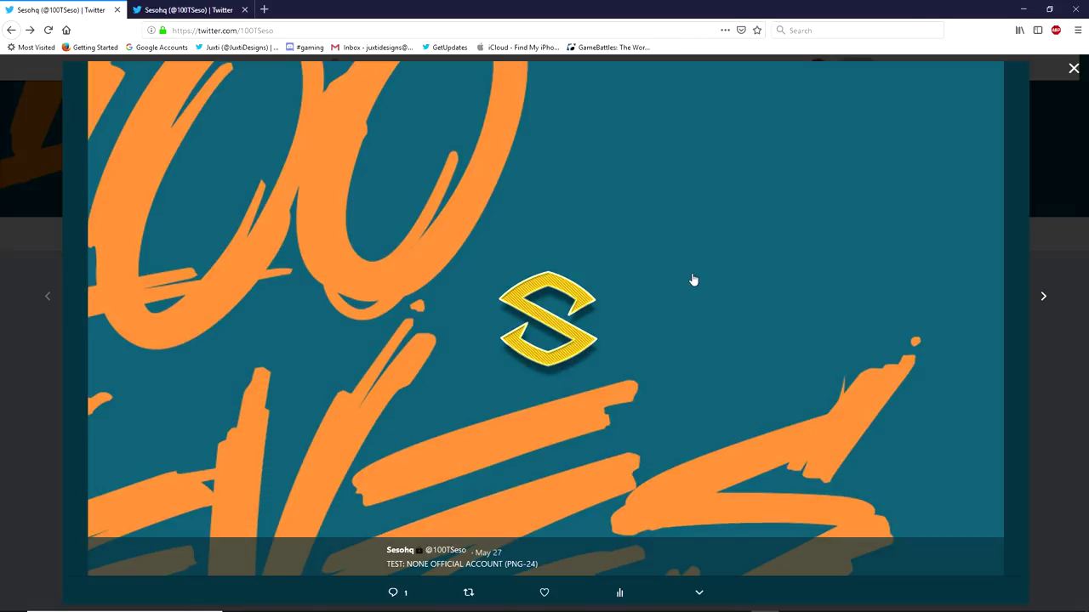
- Start a screen capture of the S-logo image, mark it up, then cancel it
key("Print")
mouse_move(226, 134)
left_mouse_down()
mouse_move(320, 241)
mouse_move(607, 377)
left_mouse_up()
left_click(623, 274)
mouse_move(428, 251)
left_mouse_down()
mouse_move(463, 280)
mouse_move(453, 255)
mouse_move(465, 231)
left_mouse_up()
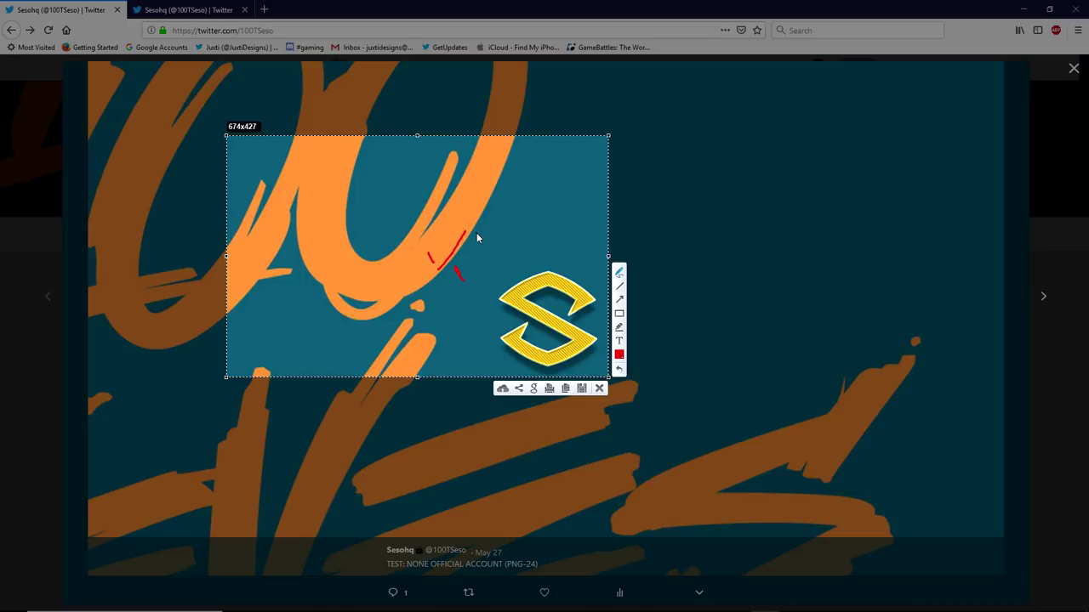
left_click(598, 388)
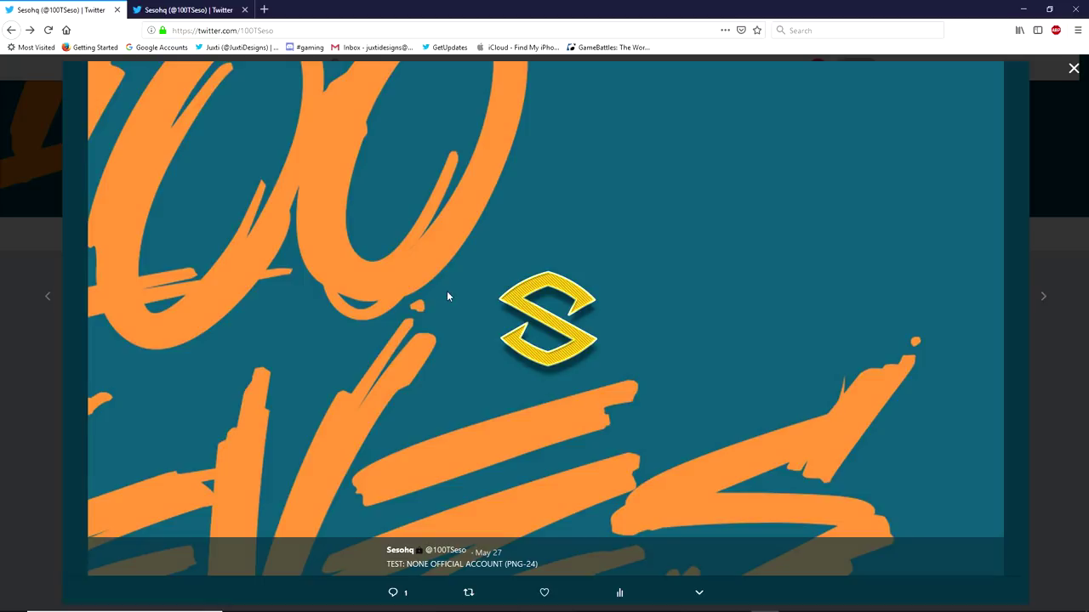
- Close the S-logo viewer and open the CHAMPIONS team image full-screen instead
left_click(1021, 243)
scroll(553, 340, "up", 1)
left_click(485, 290)
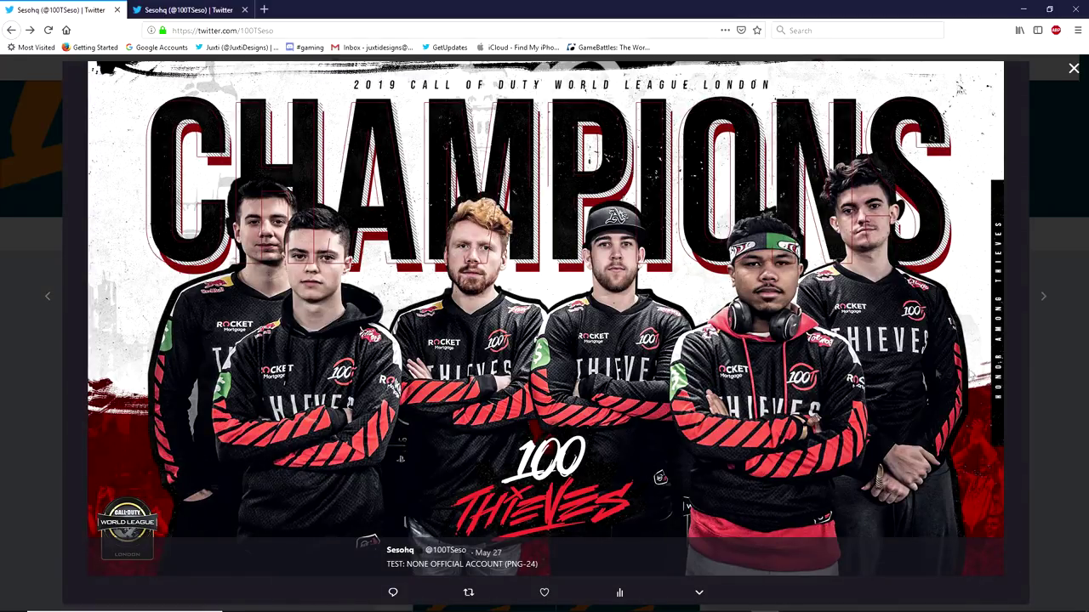
- Close the CHAMPIONS viewer, view and close the red group photo, then scroll to the profile top
left_click(1046, 362)
left_click(498, 346)
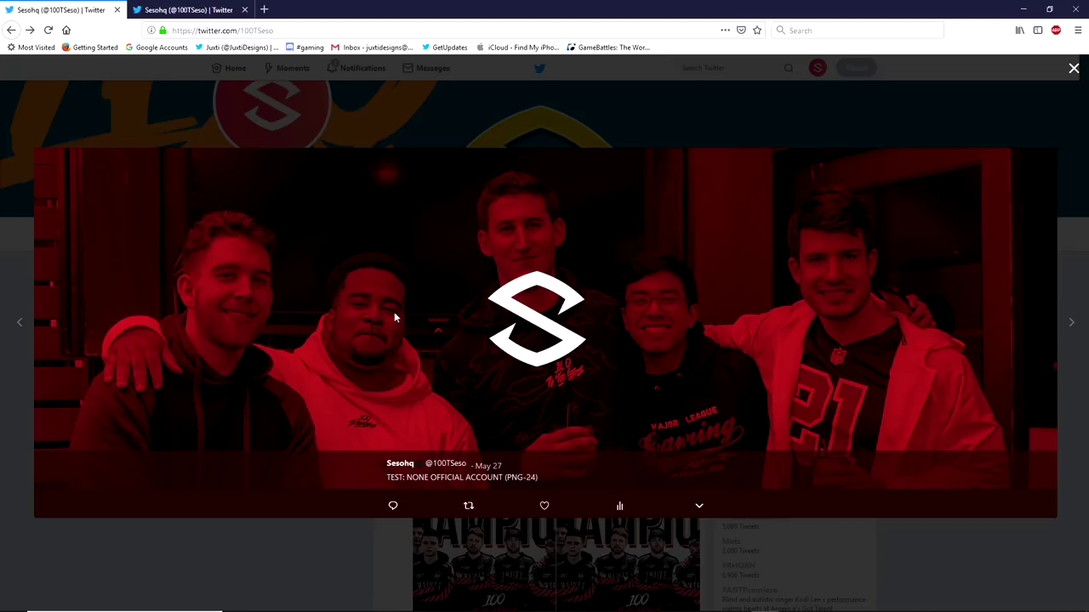
left_click(560, 114)
scroll(623, 269, "up", 3)
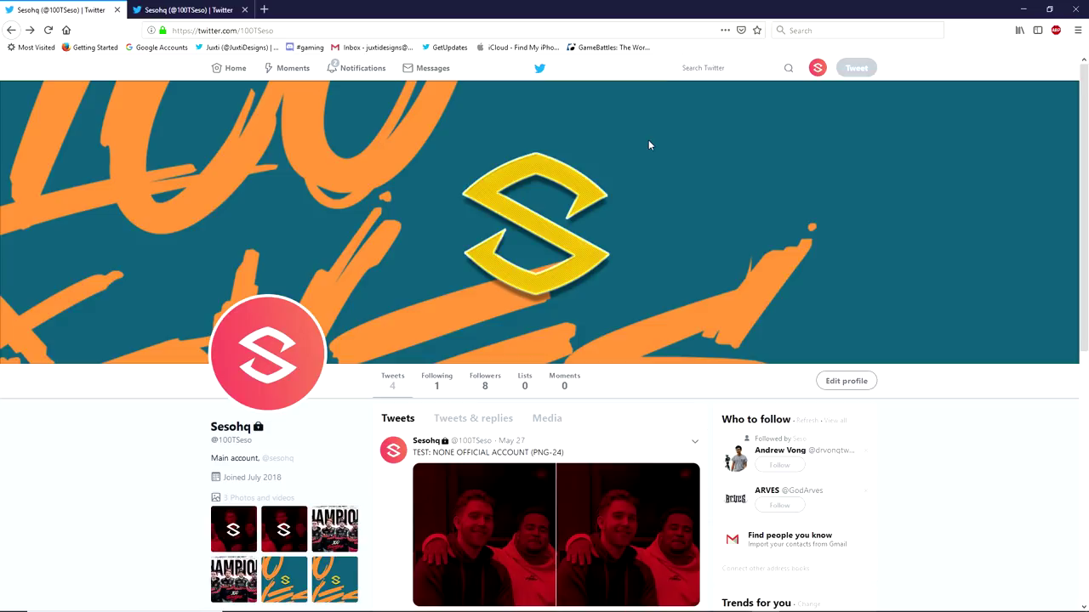
- Switch to the second profile tab and magnify the page to 300% on the S-logo header
key("ctrl+Tab")
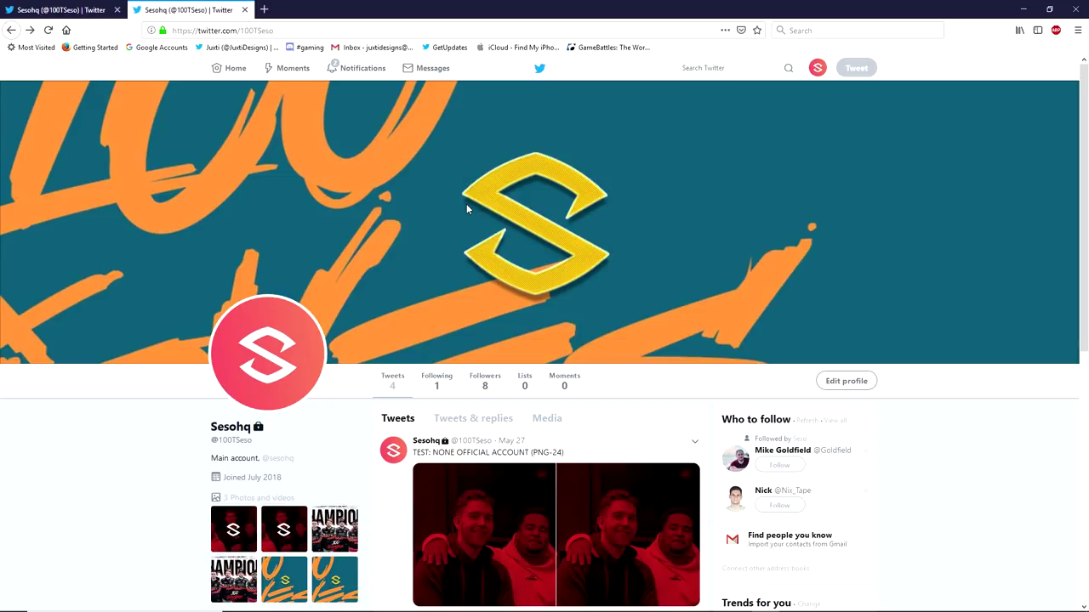
key("ctrl+plus")
key("ctrl+plus")
key("ctrl+plus")
key("ctrl+plus")
key("ctrl+plus")
key("ctrl+plus")
key("ctrl+plus")
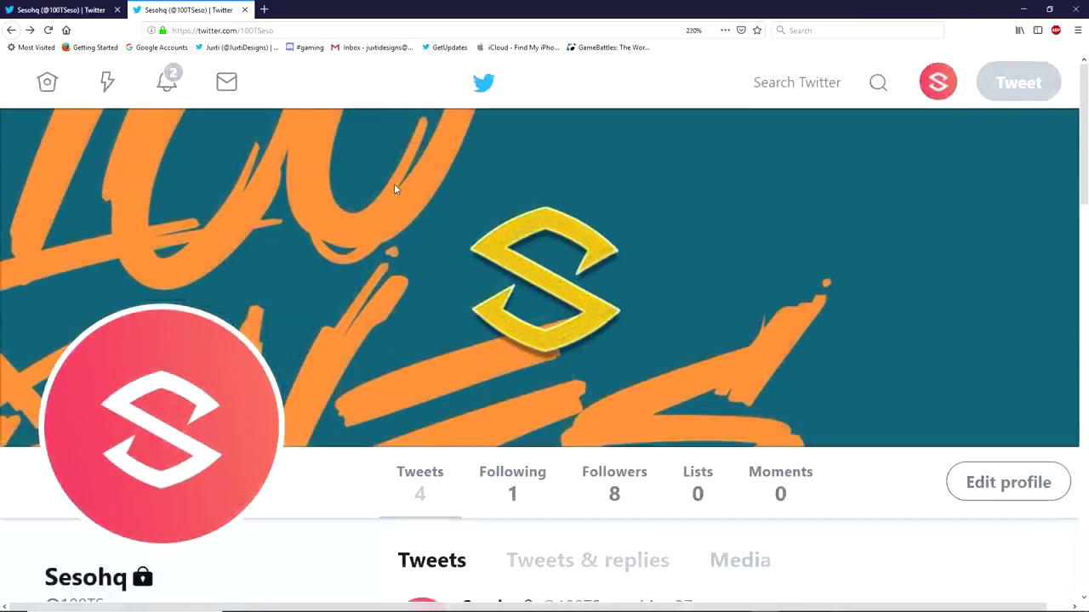
key("ctrl+plus")
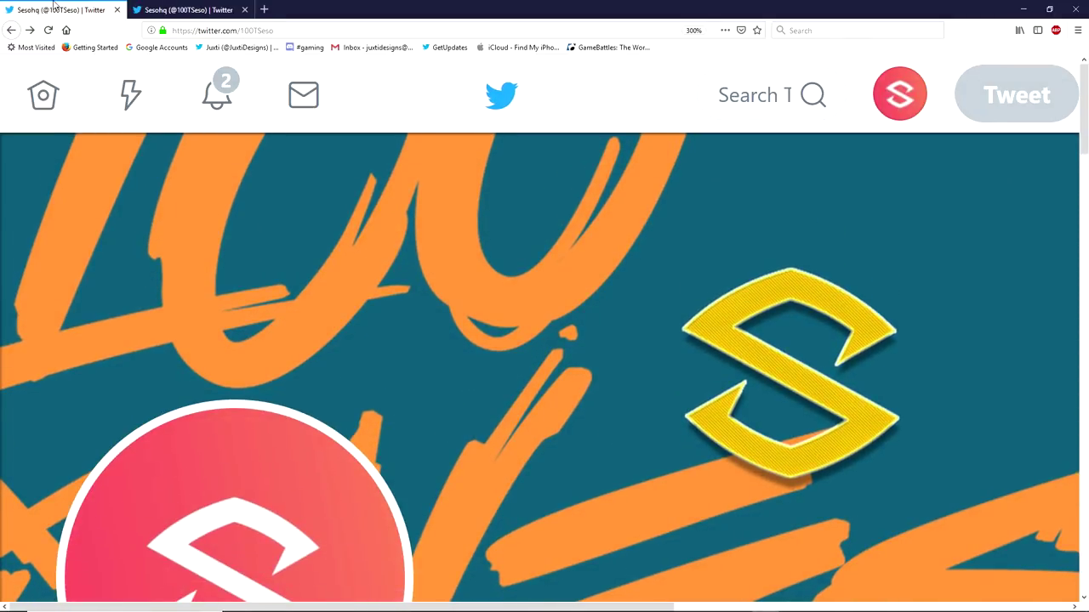
- Zoom the Twitter page back out to 100%
scroll(497, 234, "down", 9, "ctrl")
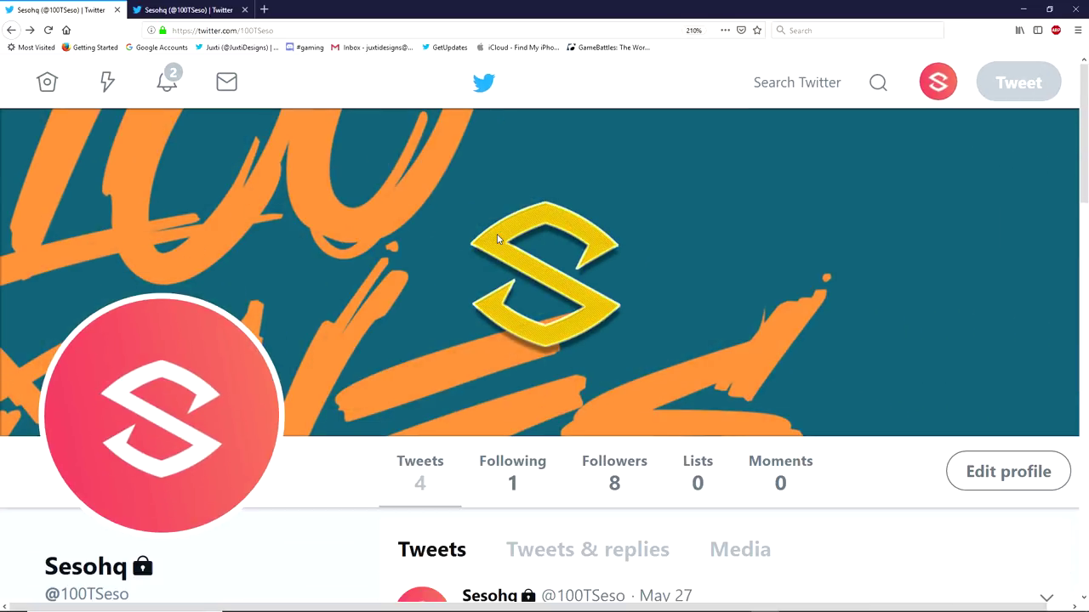
scroll(514, 288, "down", 3, "ctrl")
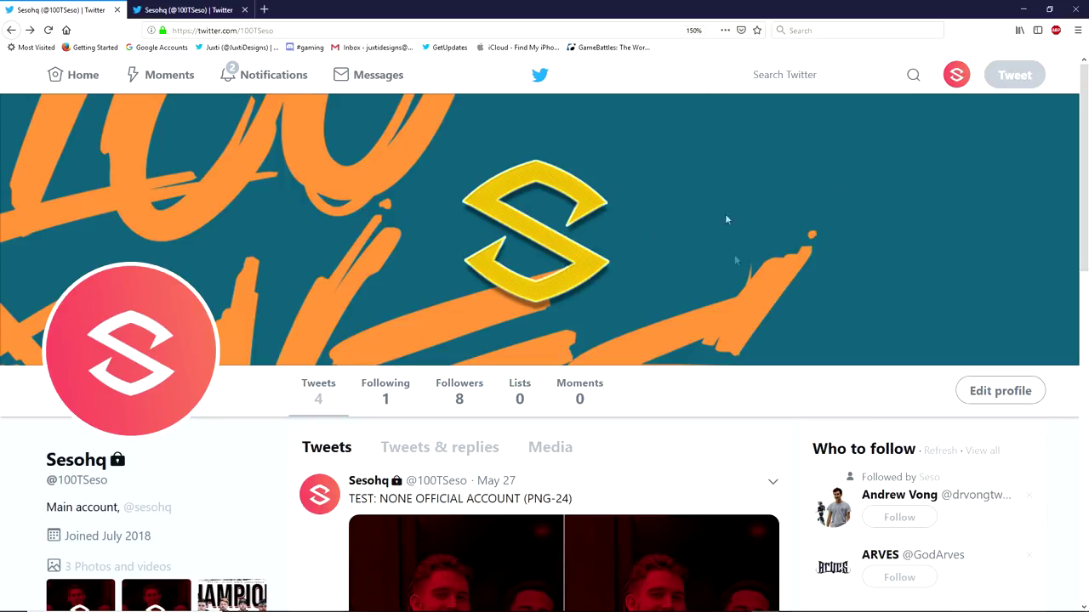
scroll(737, 268, "down", 1, "ctrl")
scroll(737, 268, "down", 3, "ctrl")
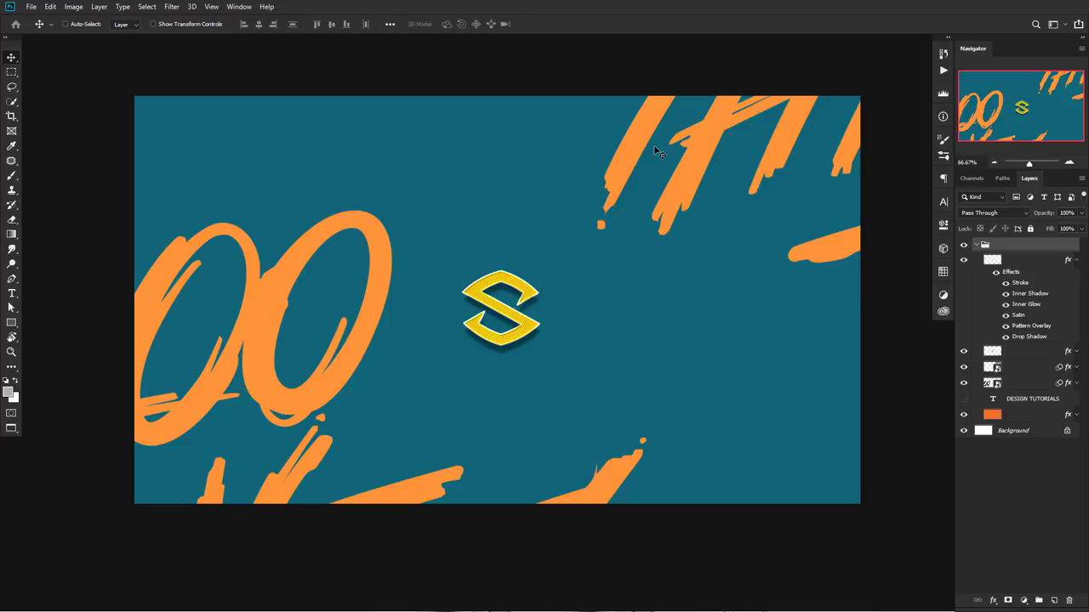
- Merge visible layers into the Background with Ctrl+Shift+E, leaving DESIGN TUTORIALS hidden
key("ctrl")
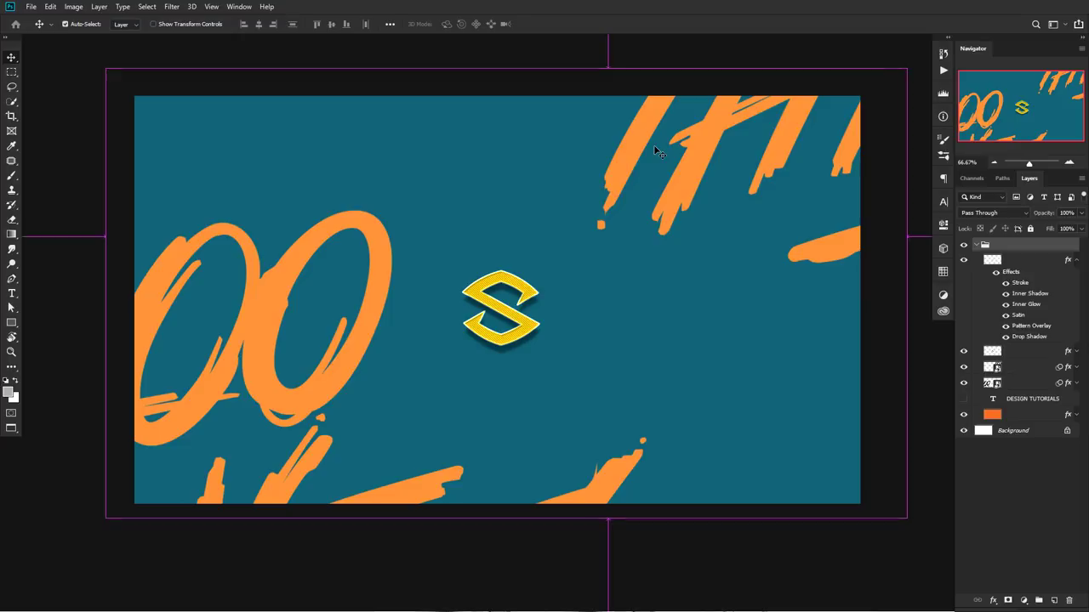
key("ctrl+shift+e")
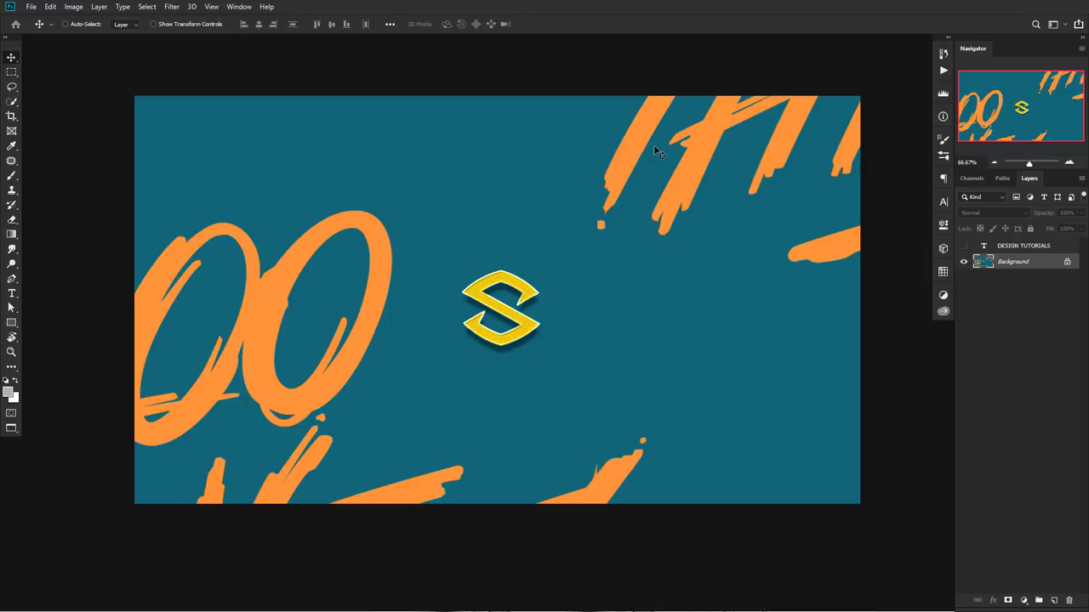
left_click(964, 246)
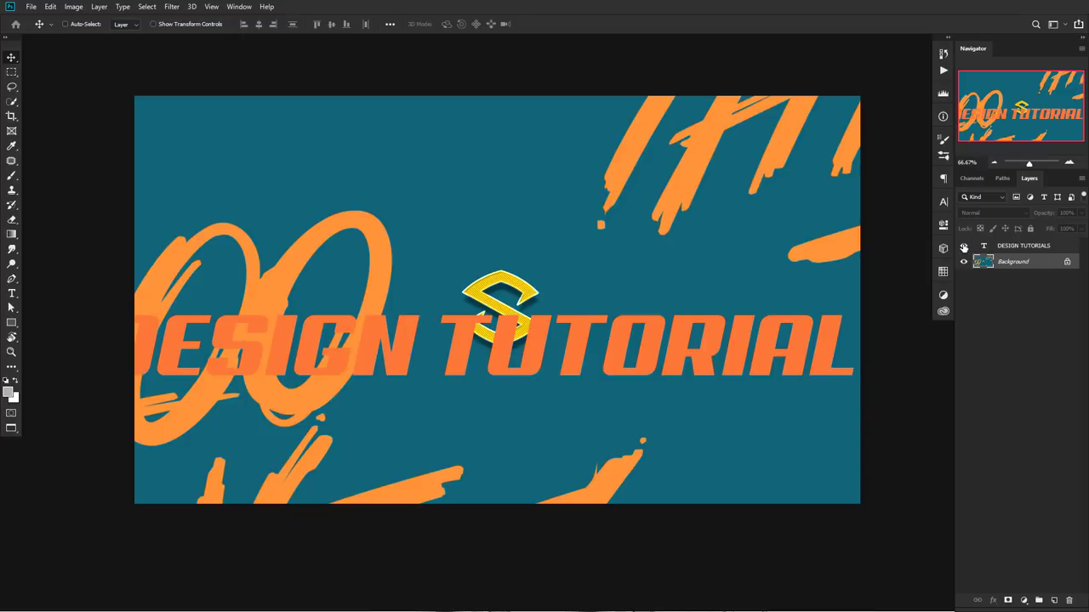
left_click(964, 246)
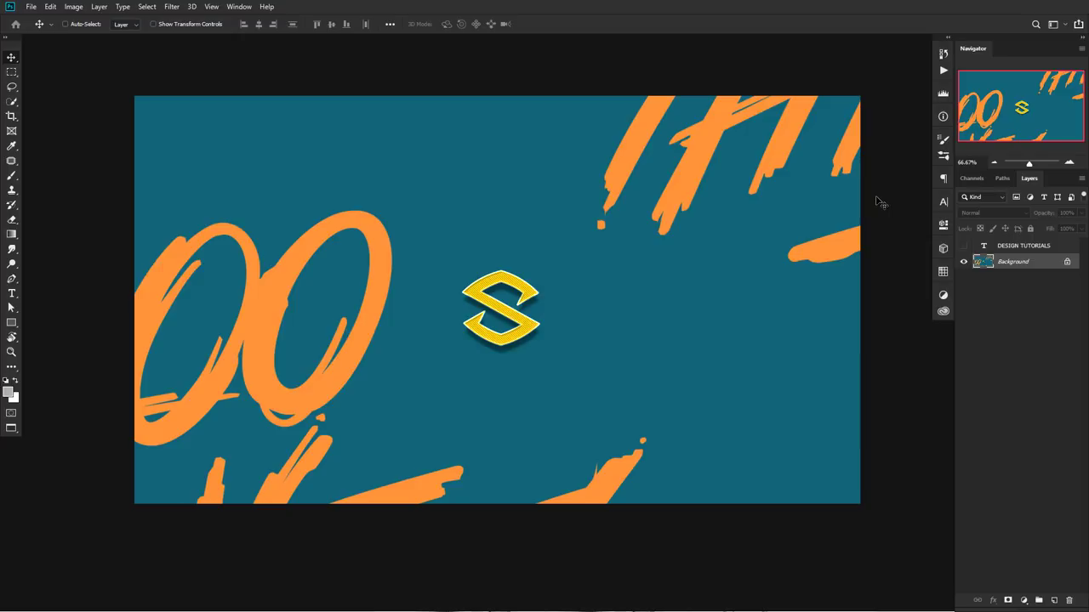
- Convert the locked Background into an unlocked Layer 0
double_click(1046, 264)
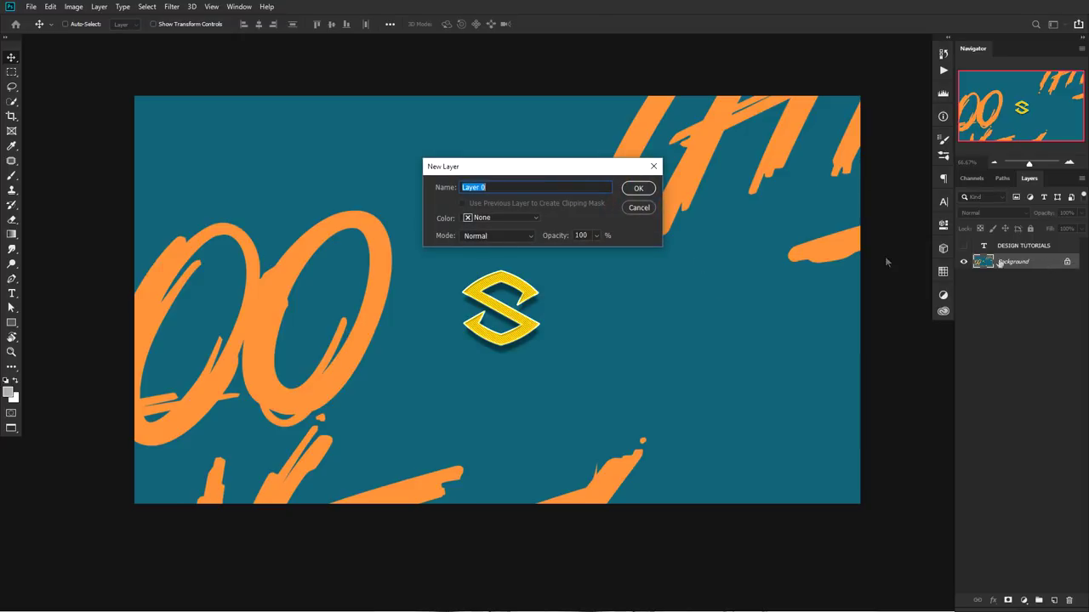
left_click(638, 188)
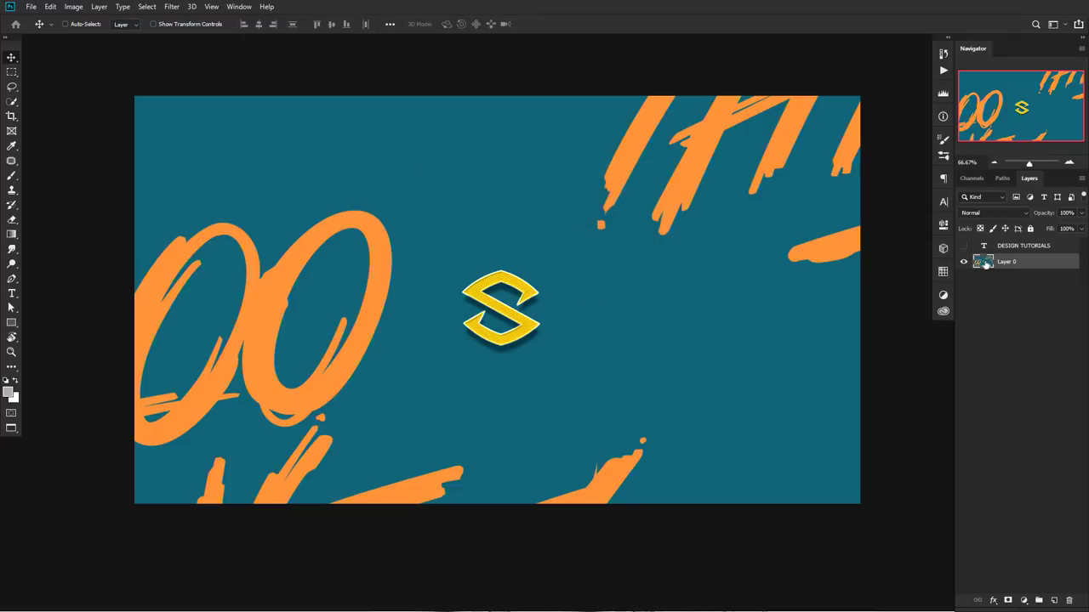
left_click(10, 75)
left_click_drag(10, 79, 68, 77)
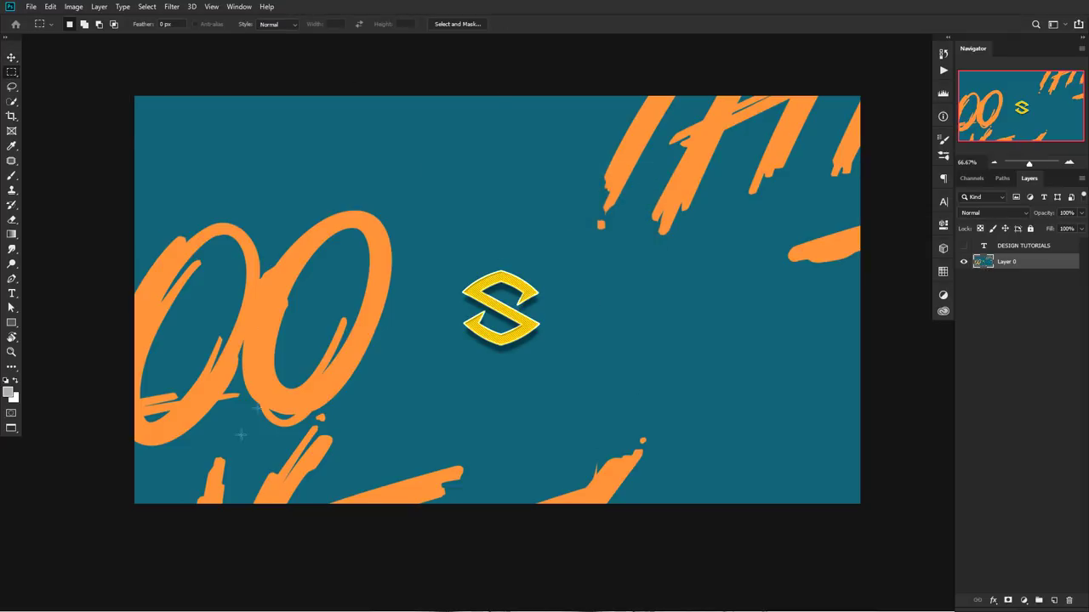
- Delete a tiny square at the canvas's bottom-left corner to transparency, then deselect
scroll(133, 508, "up", 5)
scroll(132, 508, "up", 8)
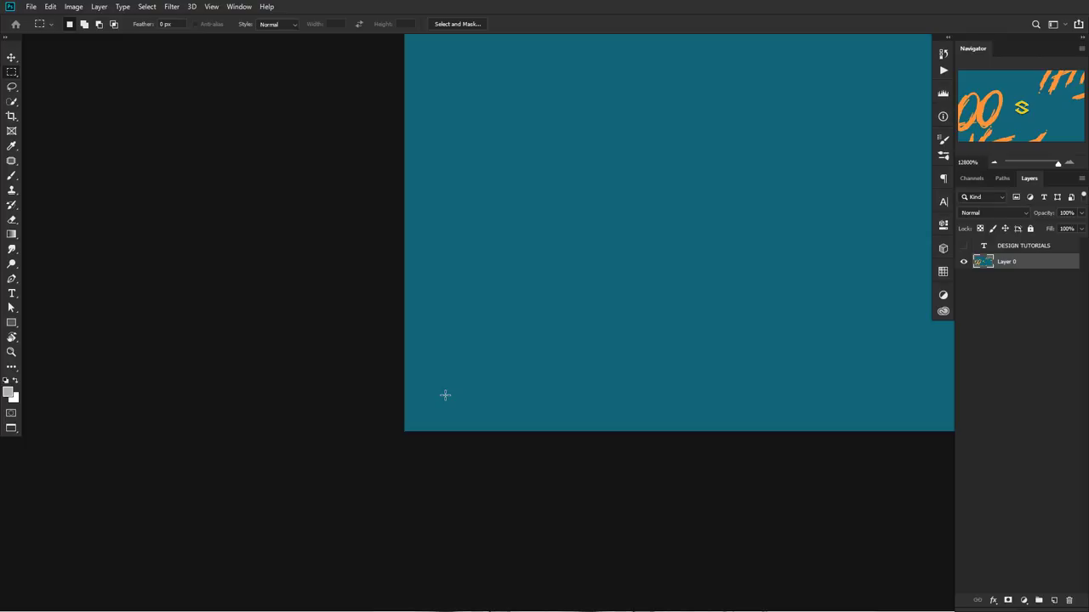
left_click_drag(419, 437, 468, 365)
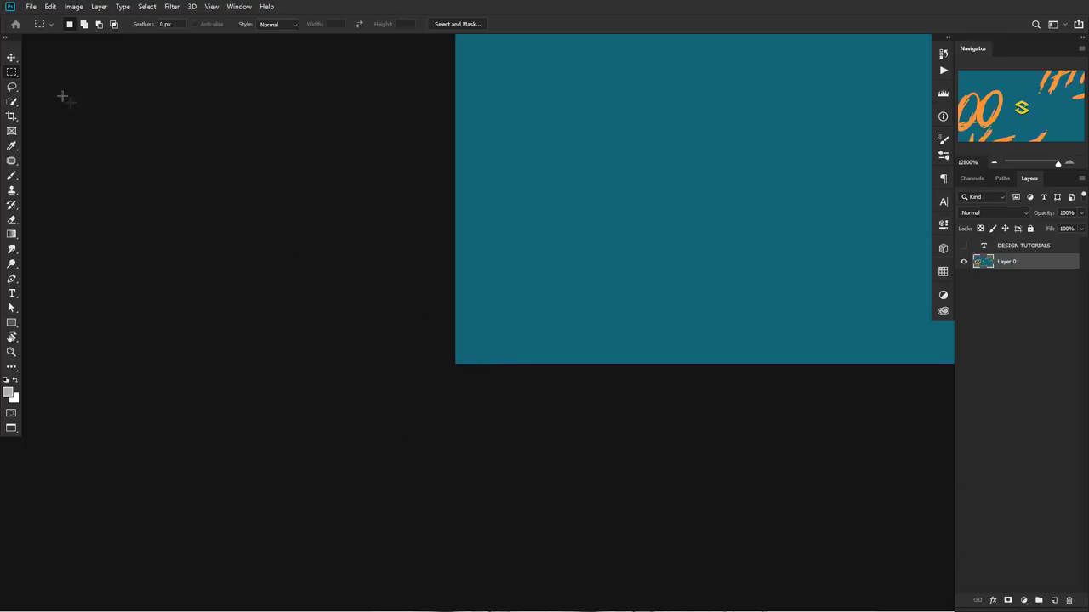
left_click_drag(10, 78, 57, 74)
left_click_drag(438, 378, 459, 358)
key("Delete")
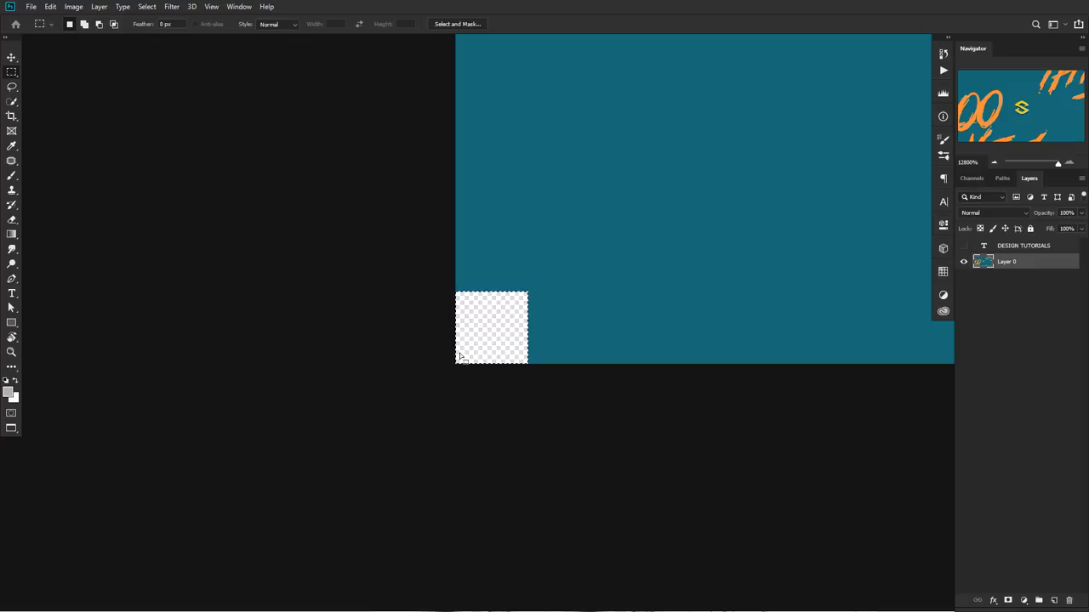
right_click(512, 316)
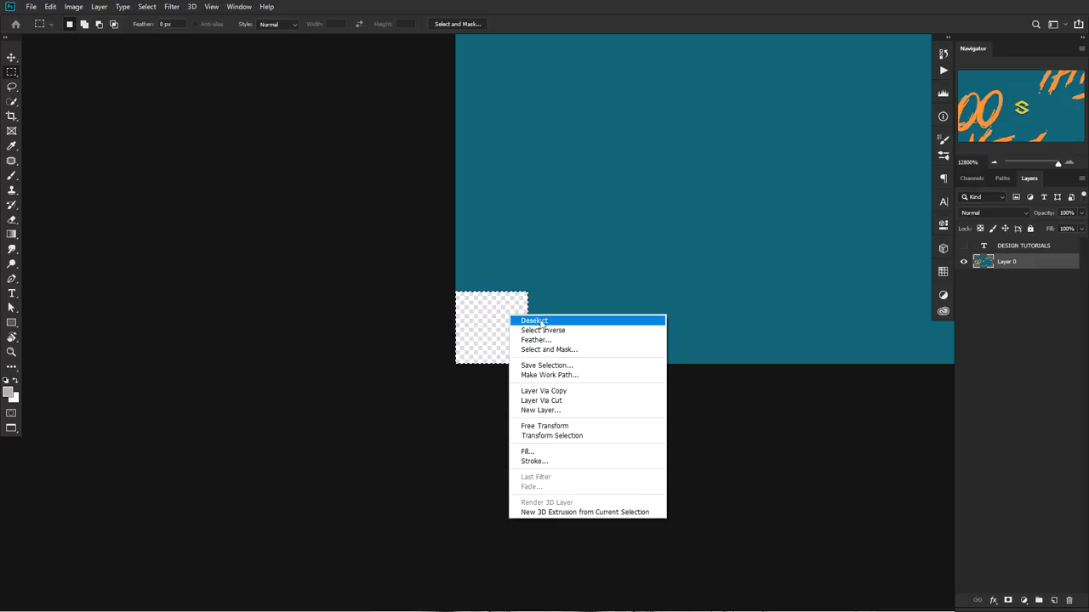
left_click(558, 243)
left_click(557, 243)
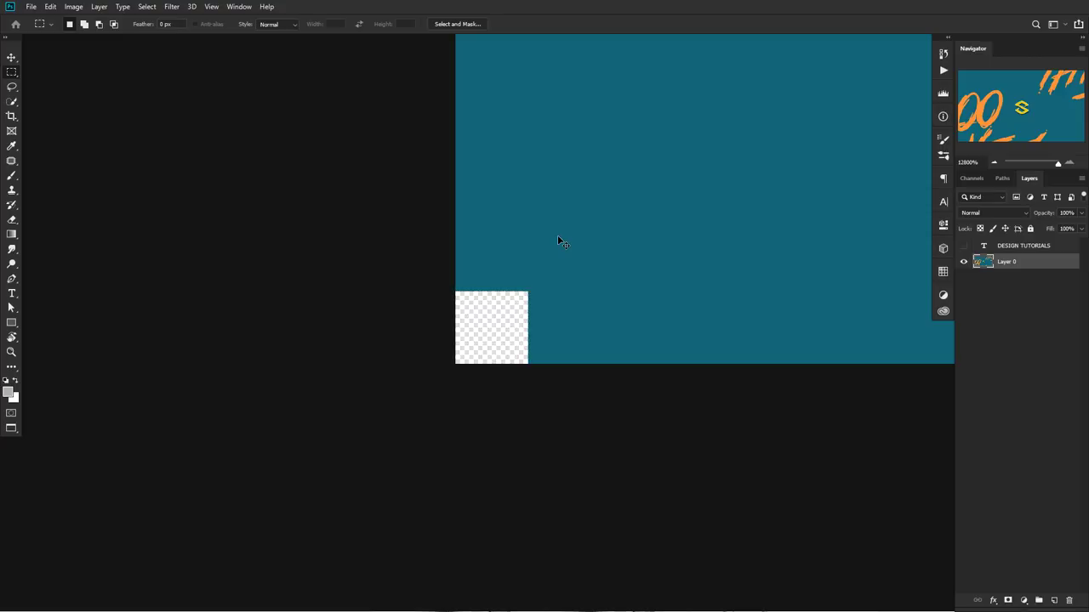
scroll(601, 282, "down", 5)
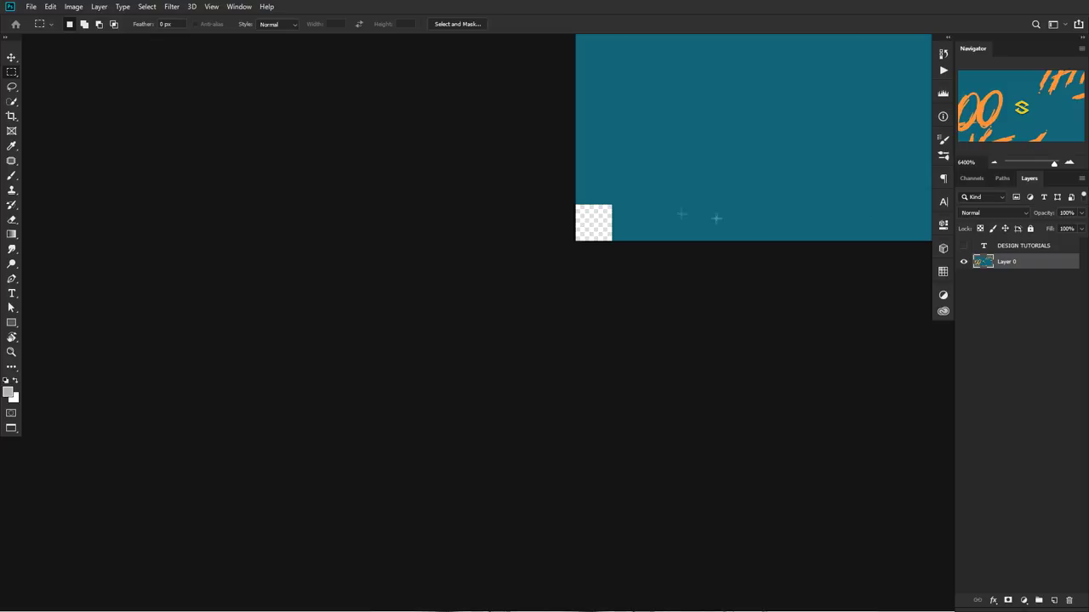
left_click(31, 8)
mouse_move(64, 166)
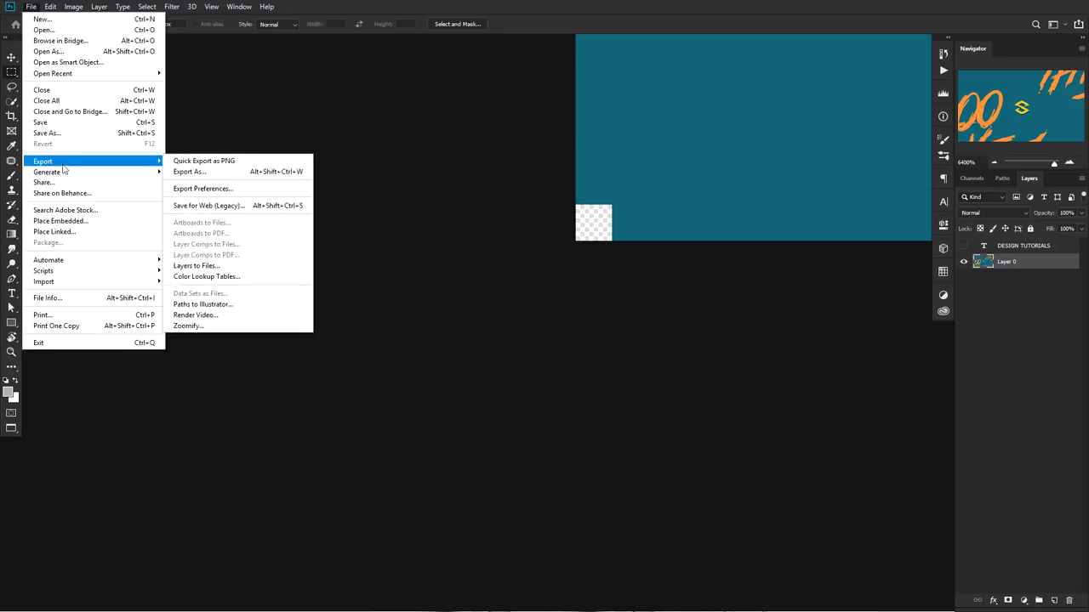
left_click(635, 150)
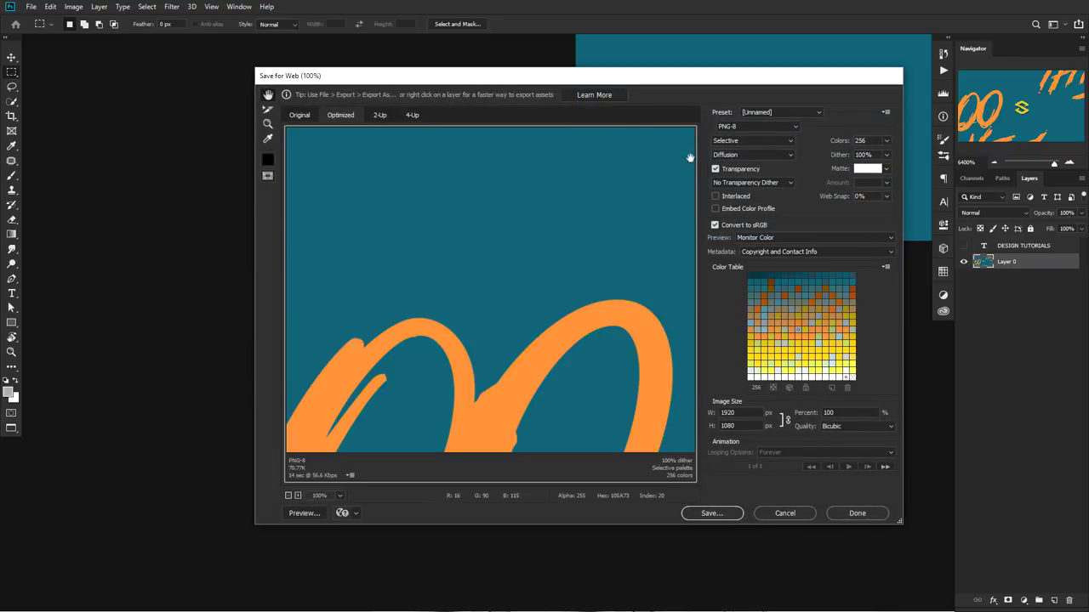
left_click(732, 127)
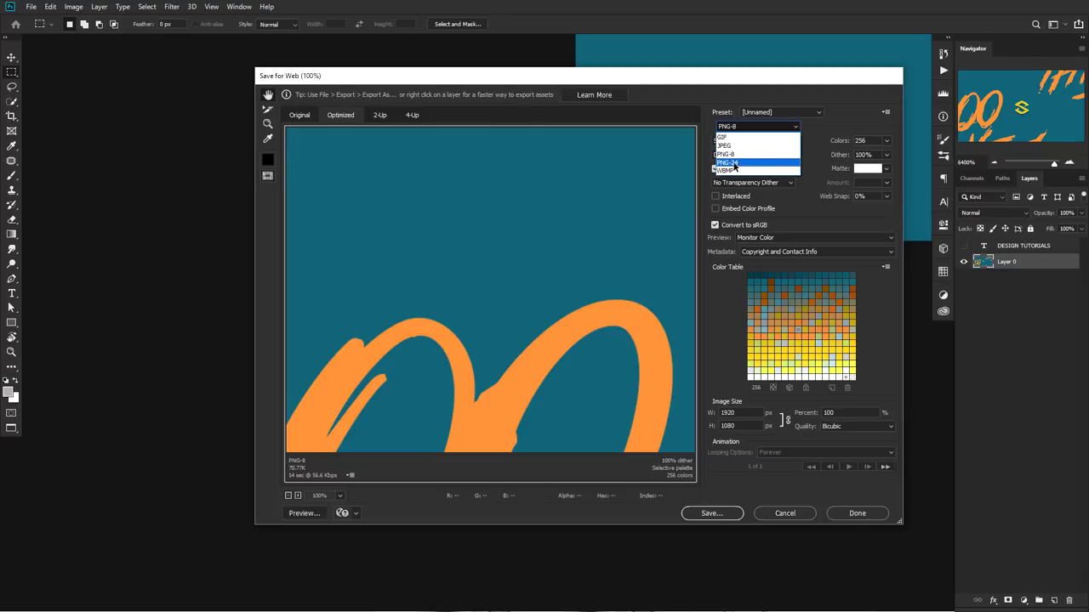
left_click(733, 155)
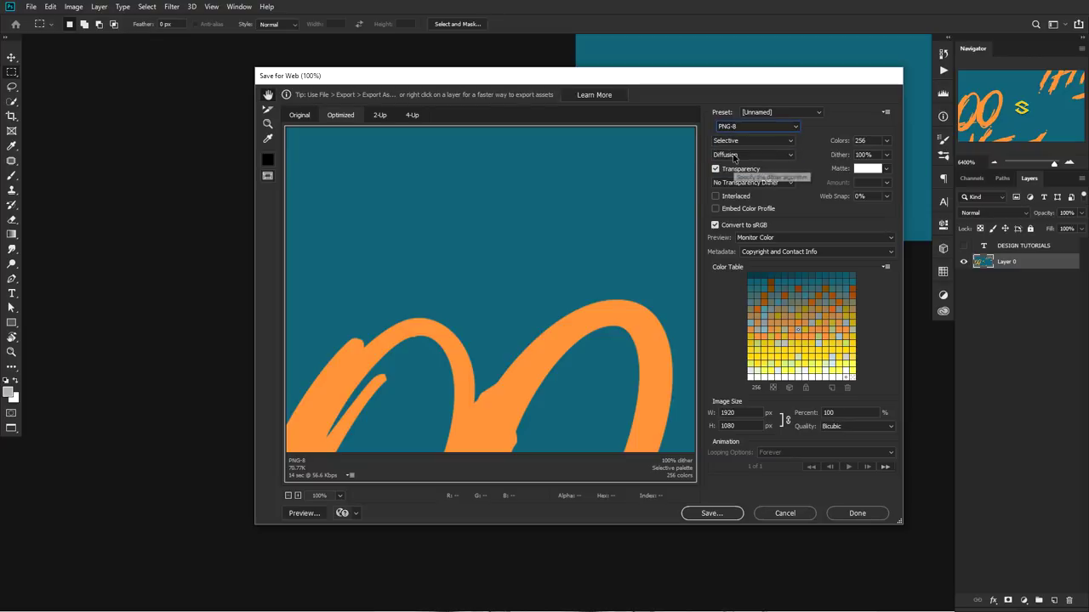
left_click(745, 141)
left_click(744, 141)
left_click(740, 155)
left_click(741, 156)
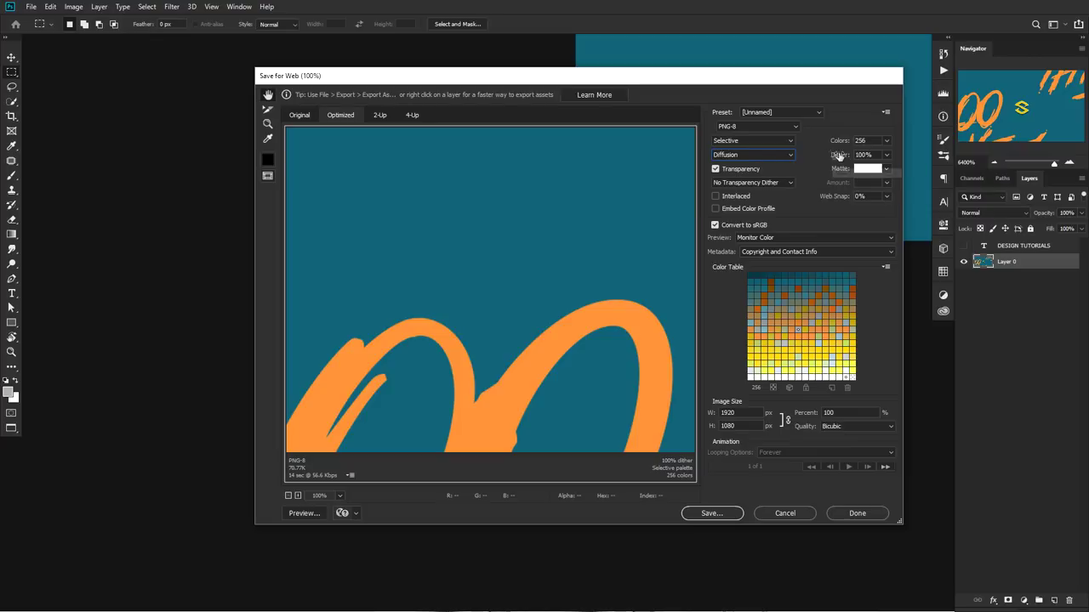
left_click(886, 141)
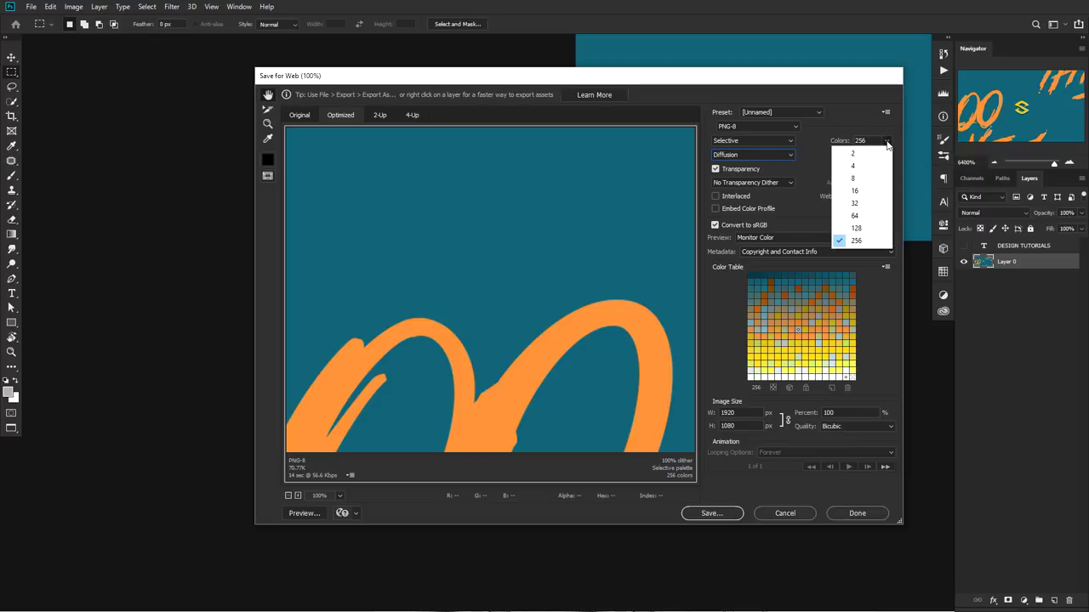
left_click(887, 142)
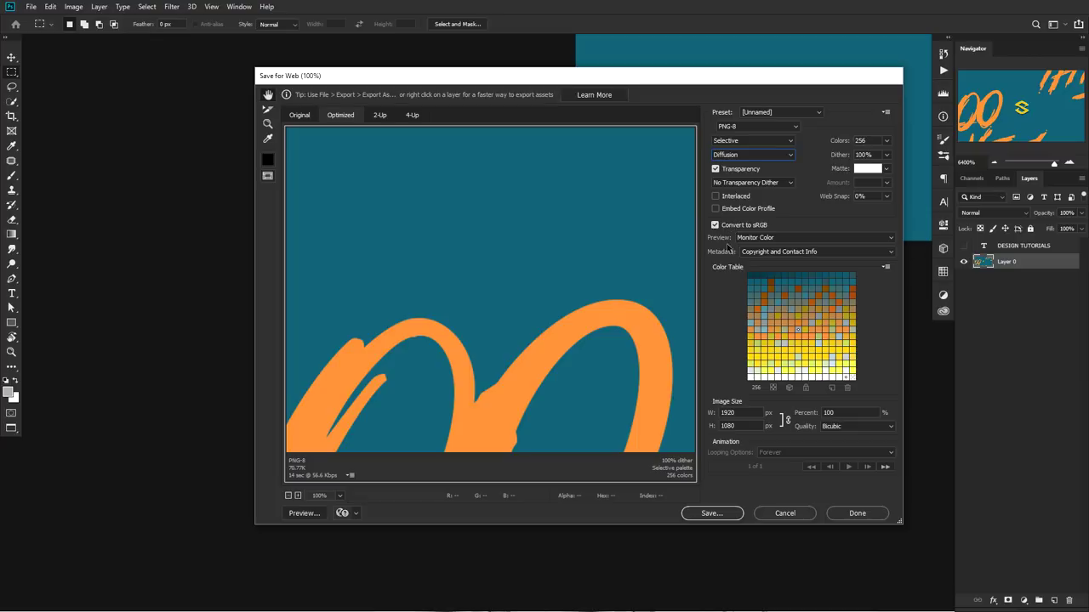
left_click(778, 515)
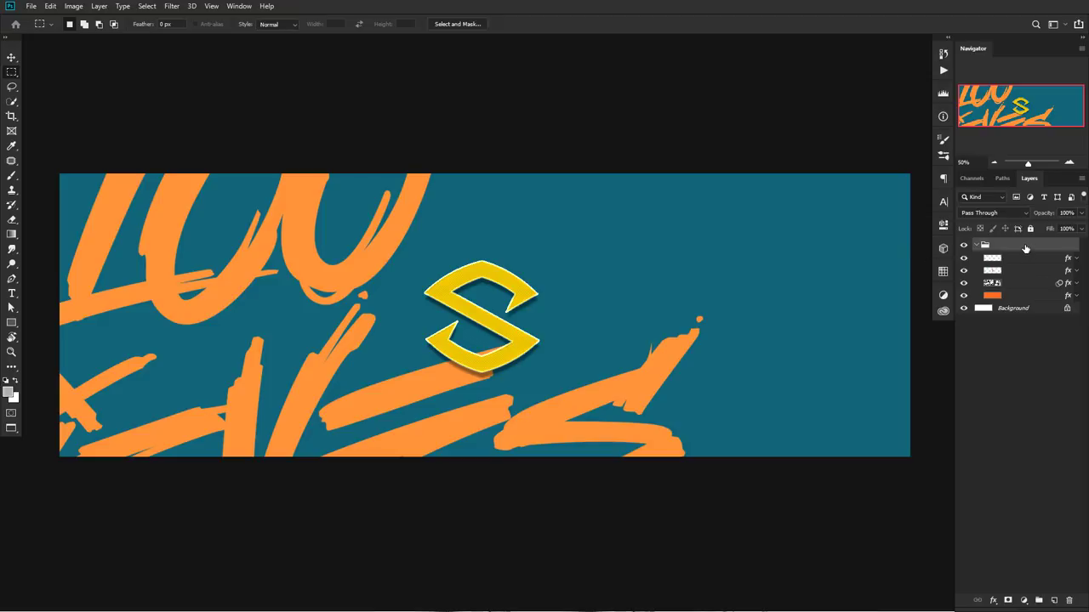
- Flatten all header layers with Ctrl+Shift+E and convert the Background into Layer 0
key("v")
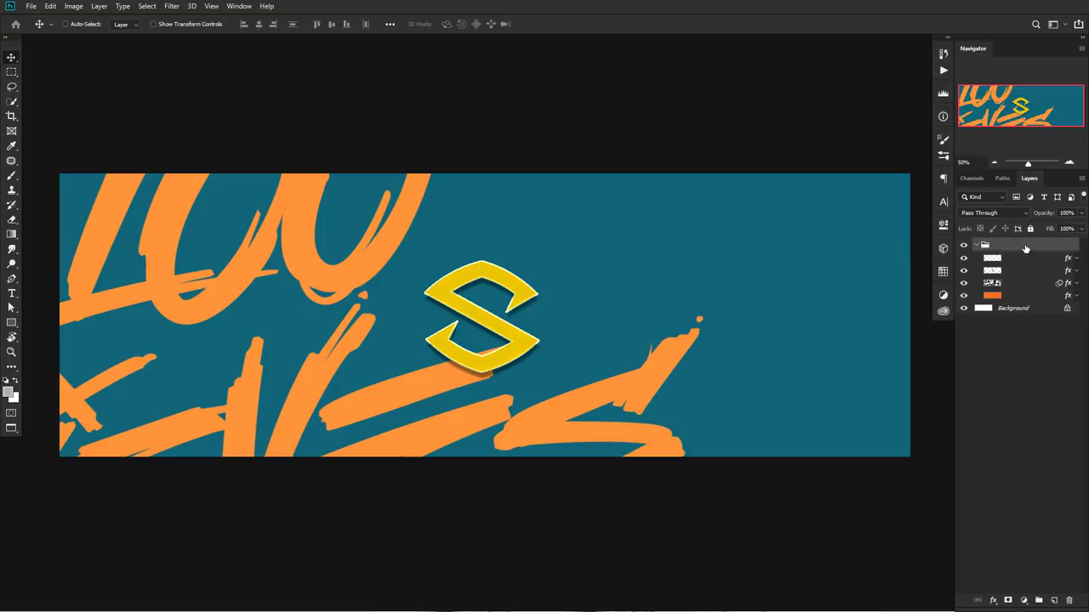
key("ctrl")
key("ctrl+shift+e")
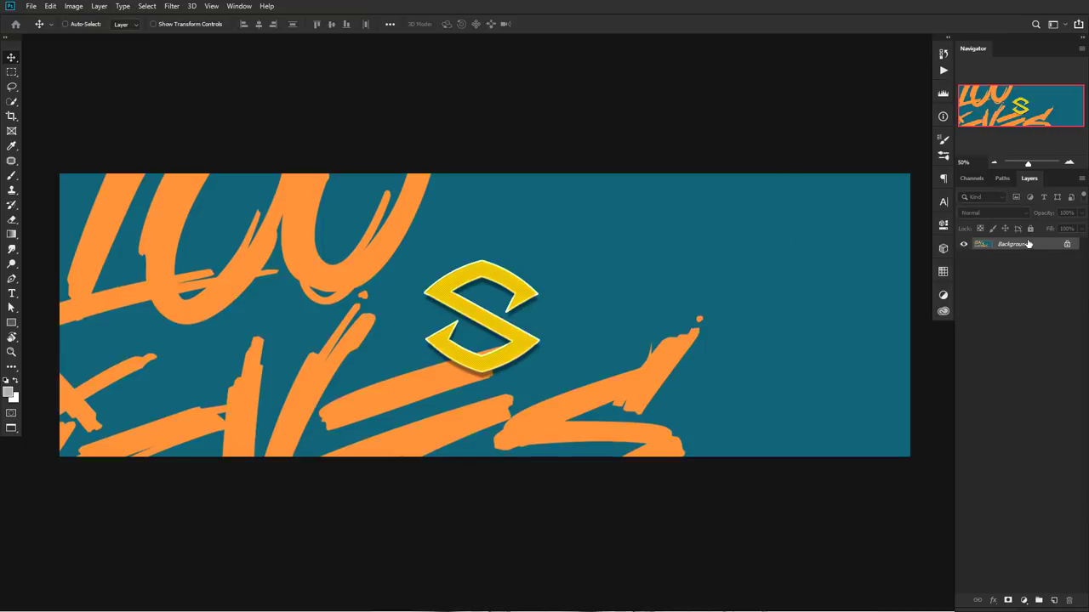
double_click(1046, 245)
left_click(638, 189)
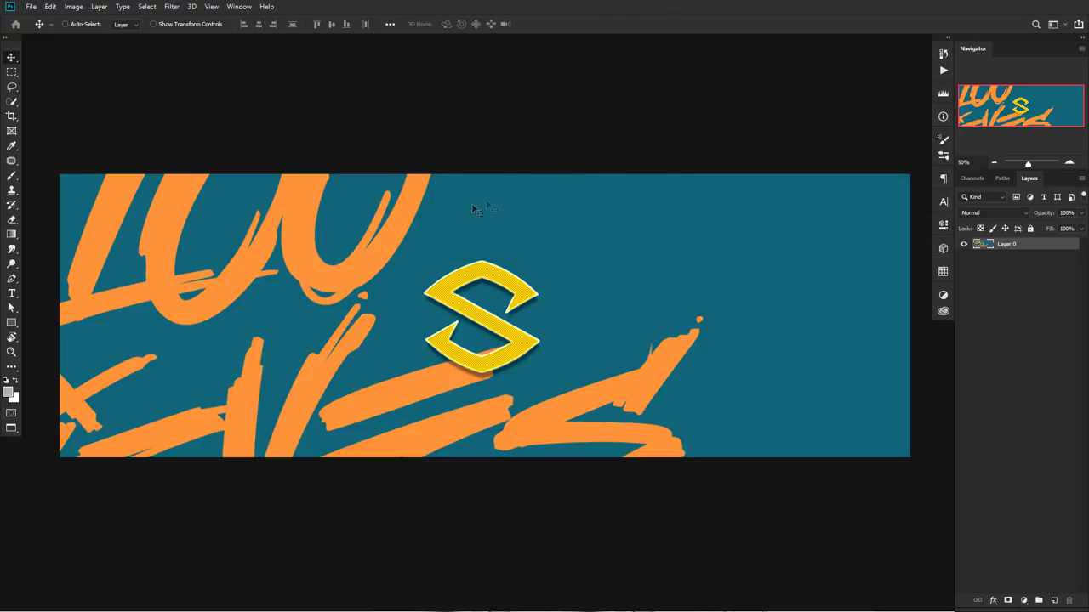
- Zoom into the bottom-left corner, delete a tiny marquee square to transparency, and deselect
key("m")
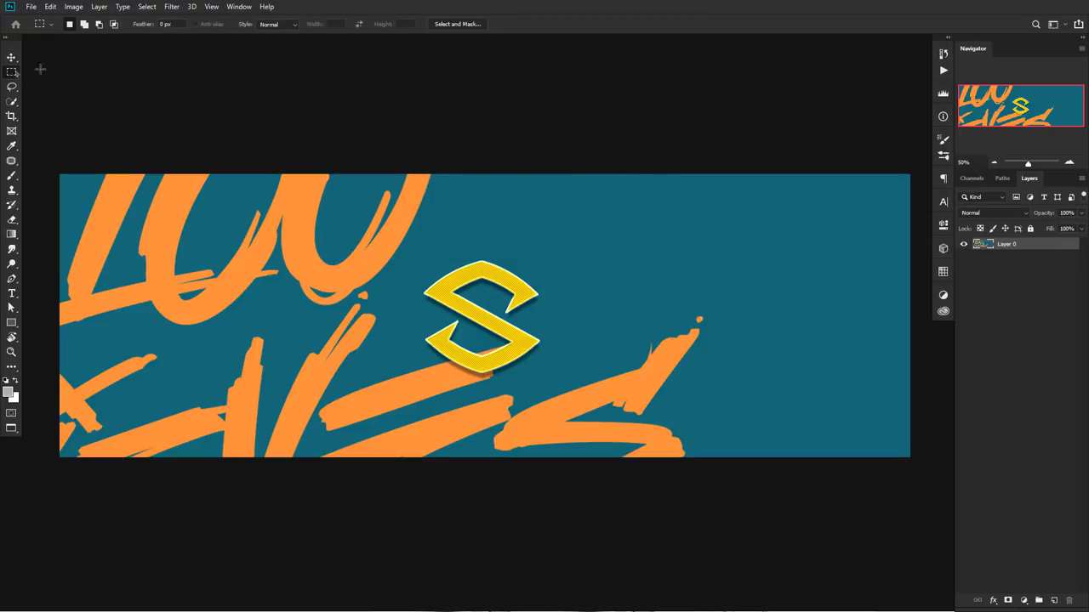
scroll(114, 447, "up", 10)
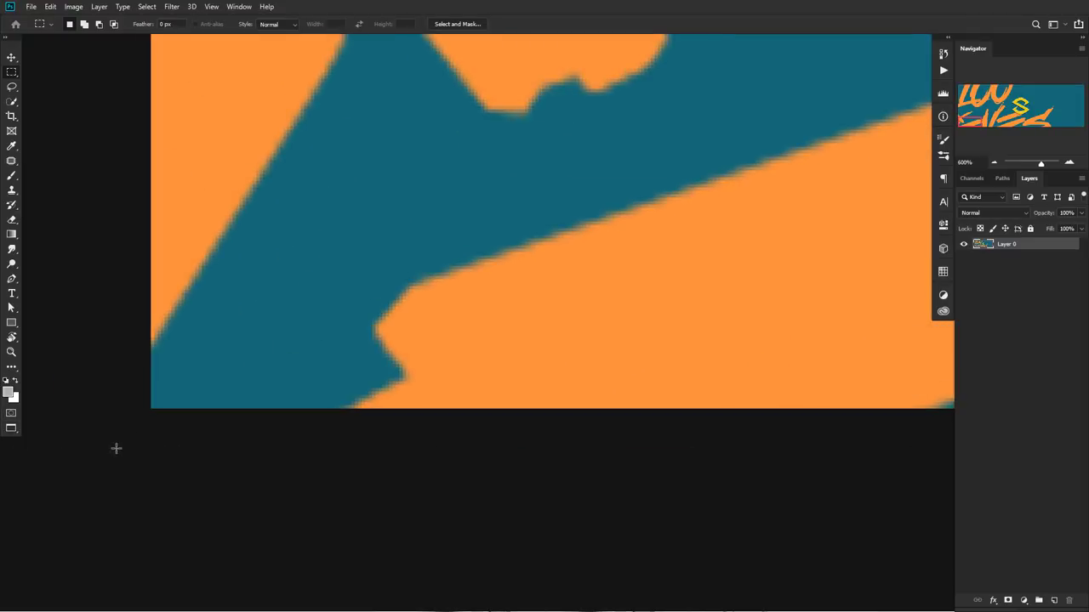
left_click_drag(501, 377, 537, 347)
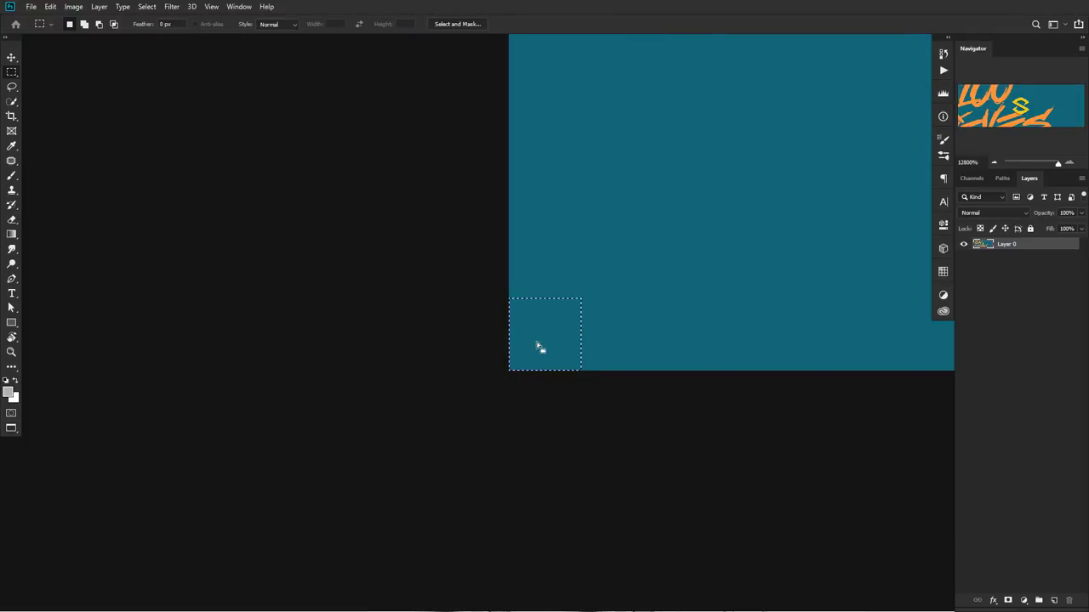
key("Delete")
left_click(717, 348)
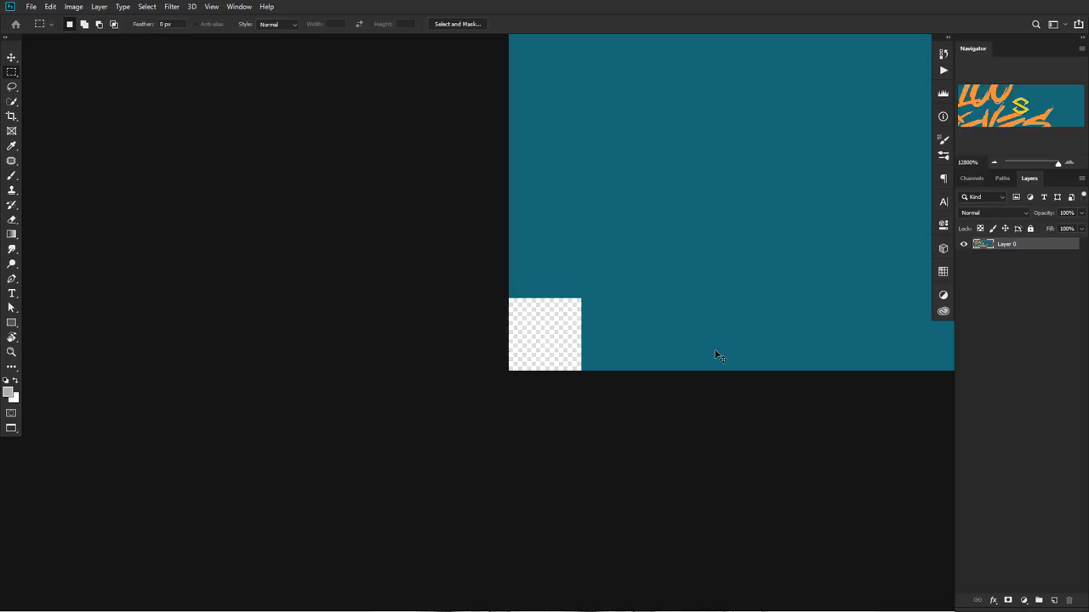
key("ctrl+alt+shift+s")
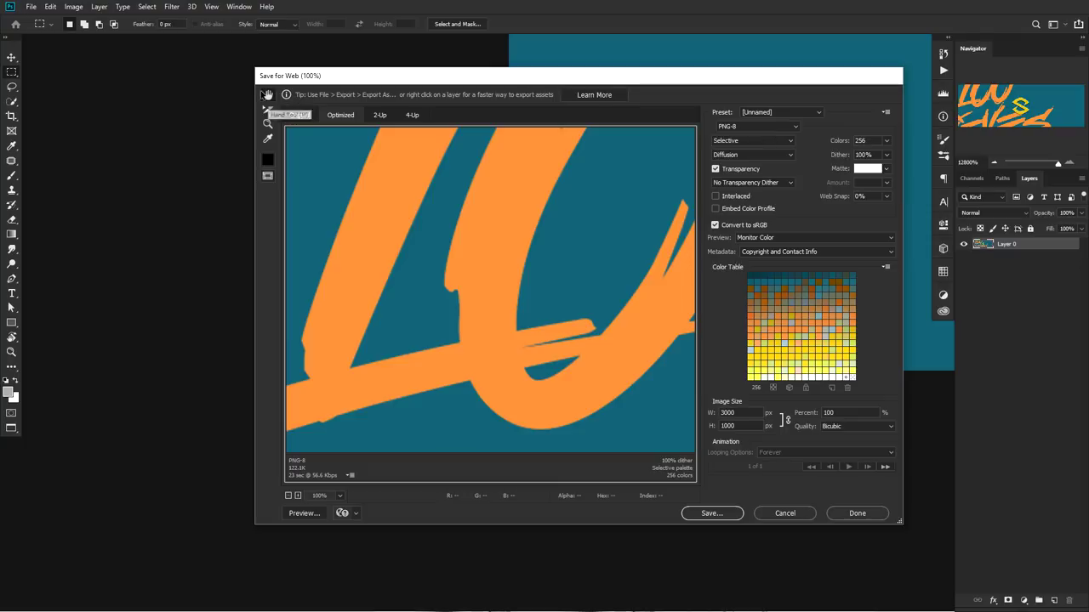
- Keep PNG-8 with 256 colours and scale the export to 50% (1500×500 px)
left_click(757, 126)
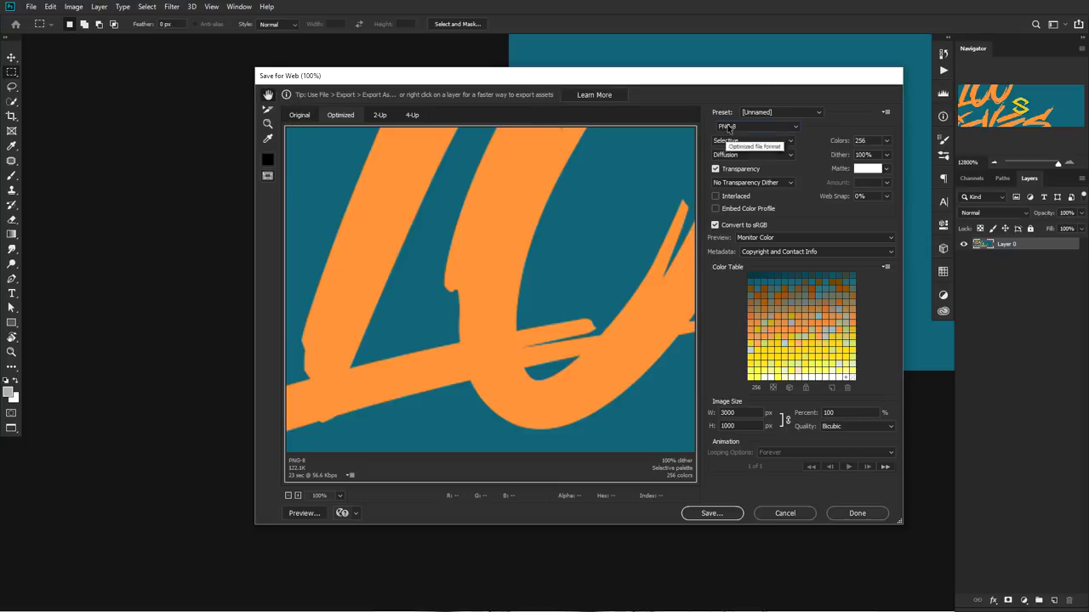
left_click(739, 150)
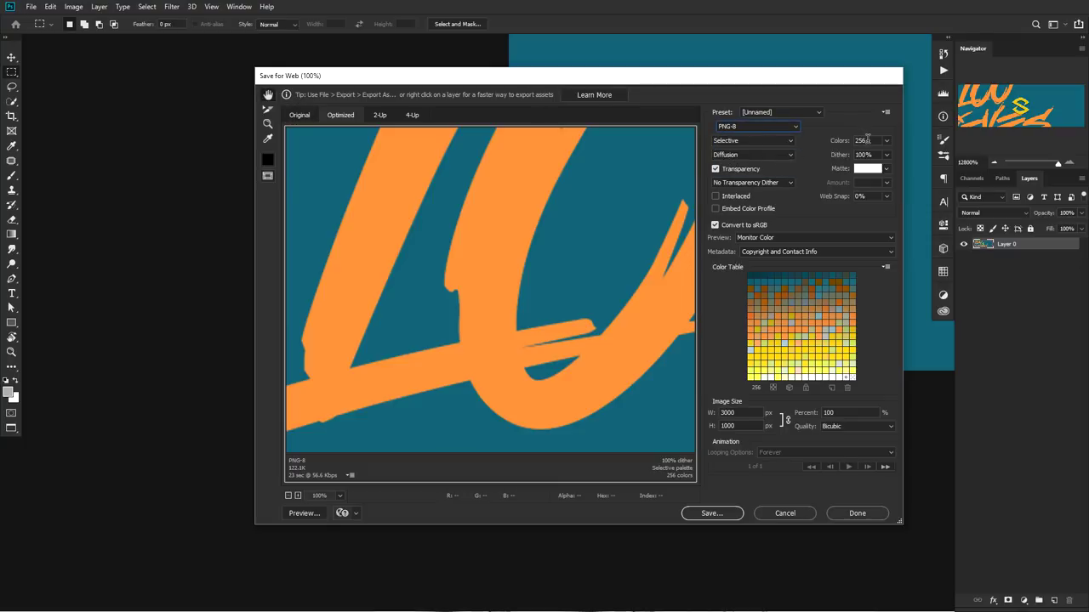
double_click(861, 141)
left_click(734, 411)
left_click(823, 413)
type("50")
- Save the optimized PNG-8 as 'HQ' in the '100 img' folder
left_click(715, 514)
type("HQ")
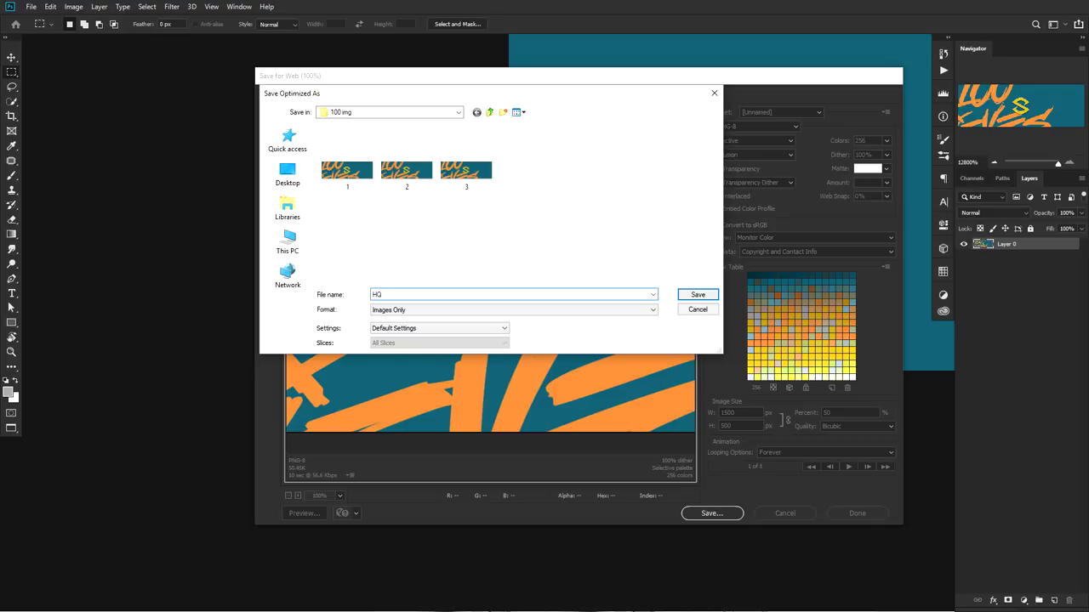
left_click(706, 296)
key("v")
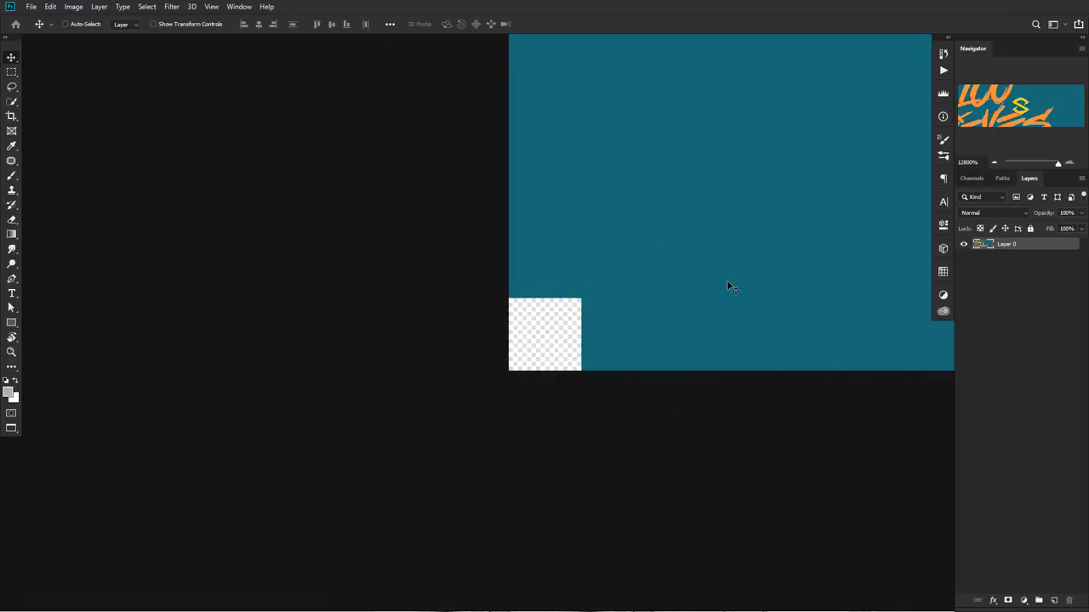
scroll(726, 285, "down", 6)
- Pan the Photoshop view back across the full teal-and-orange header
left_click_drag(822, 251, 386, 375)
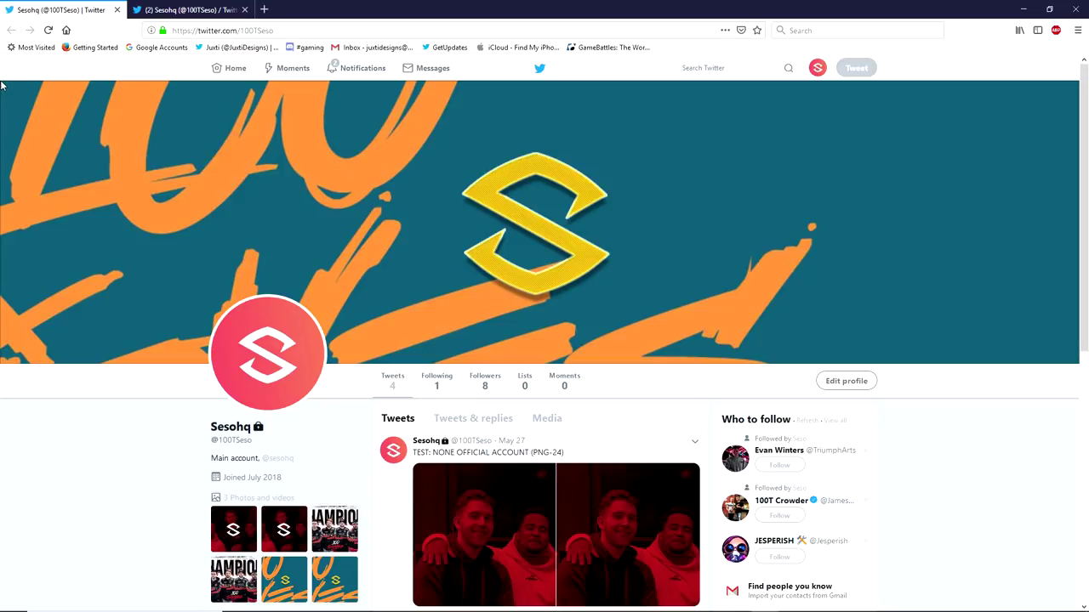
- Load mobile.twitter.com in the browser tab
left_click(191, 10)
left_click(229, 31)
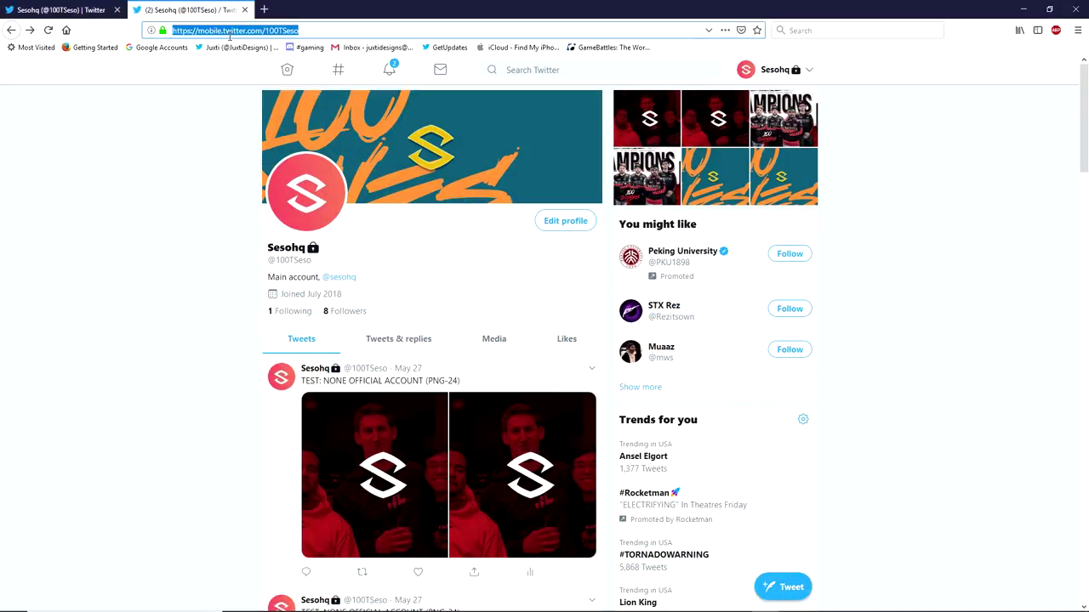
type("mobile.twitt")
type("er.com")
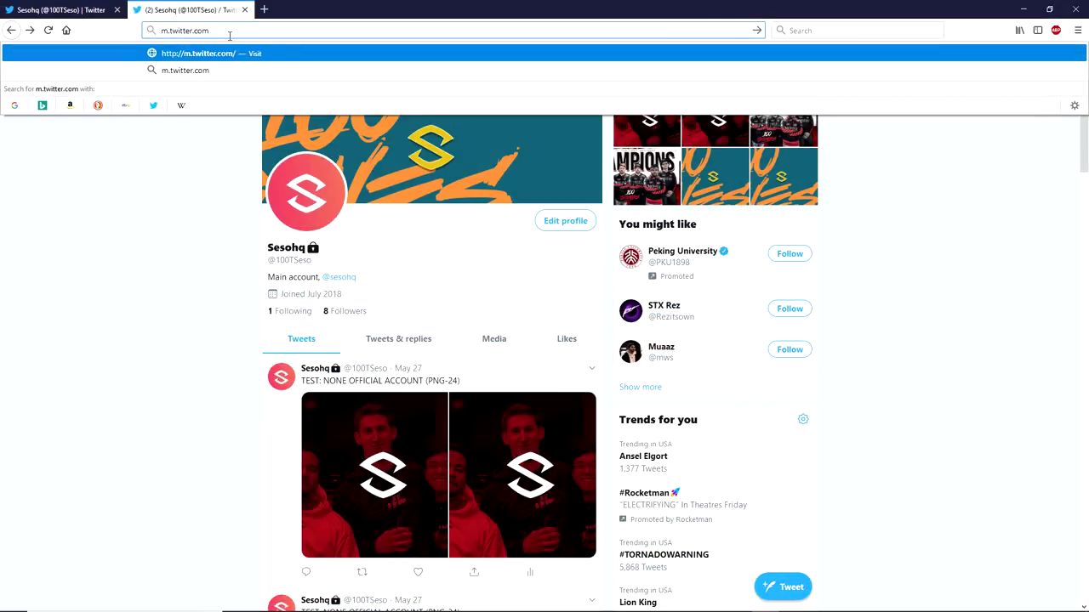
key("Return")
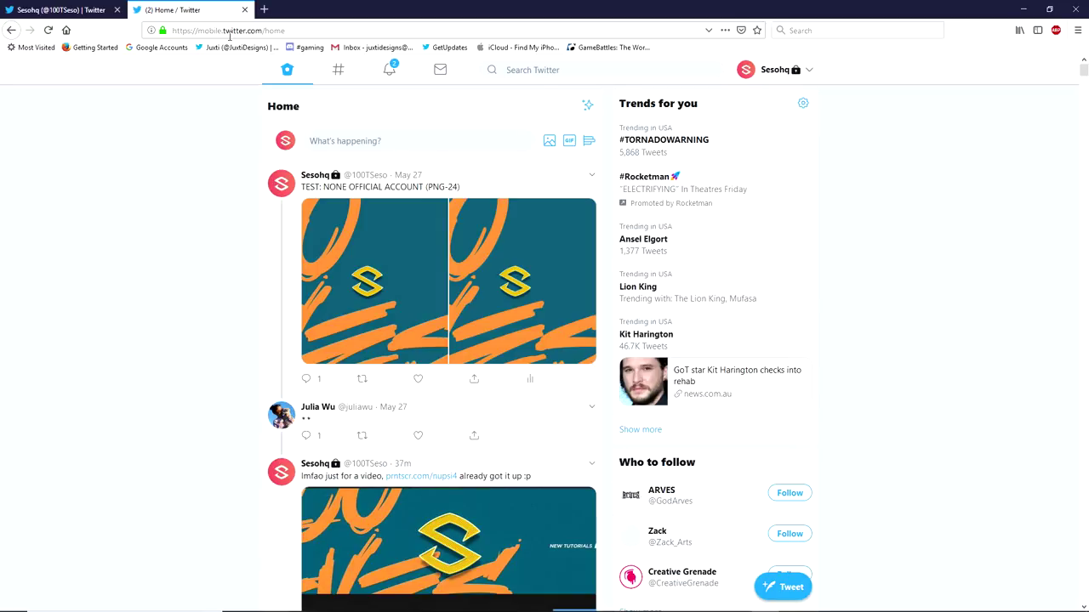
- Open the account's profile from the account menu and start Edit profile
left_click(776, 75)
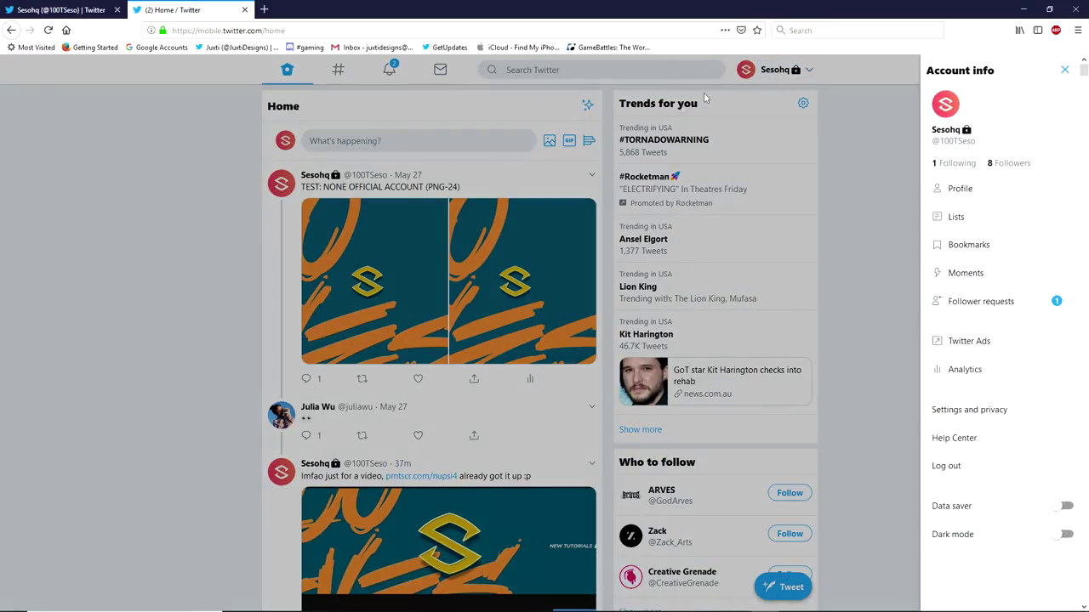
left_click(963, 185)
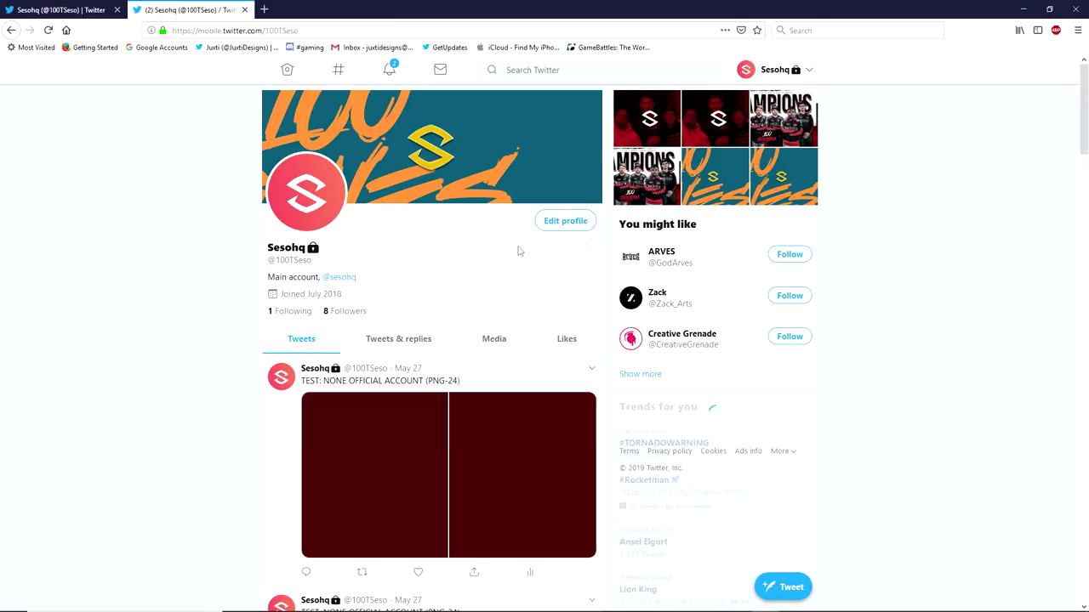
left_click(565, 220)
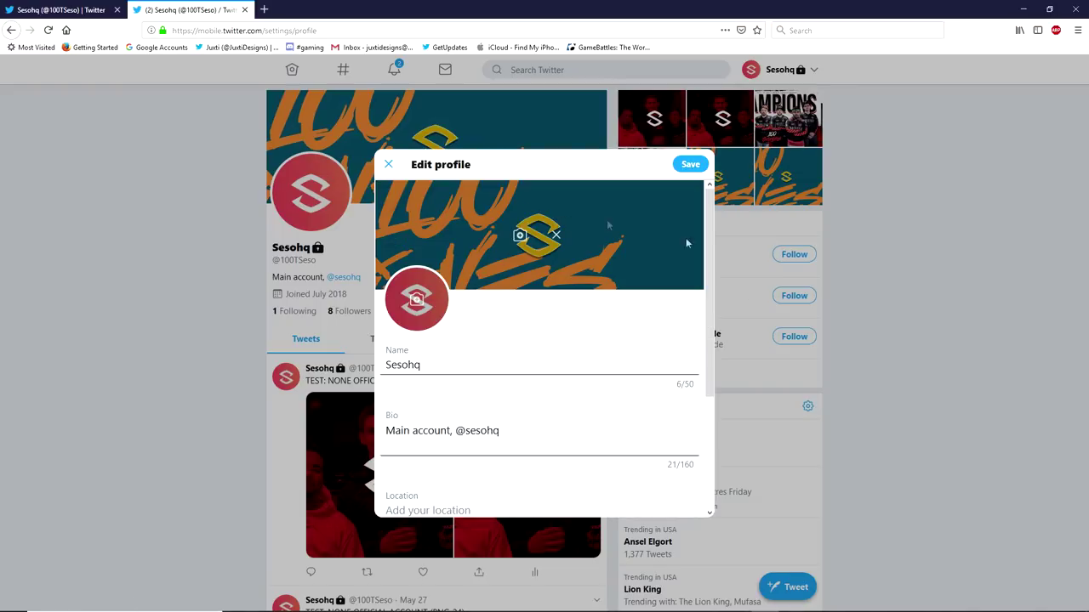
- Upload the HQ image as the header, adjust its zoom, then apply and save the profile
left_click(519, 235)
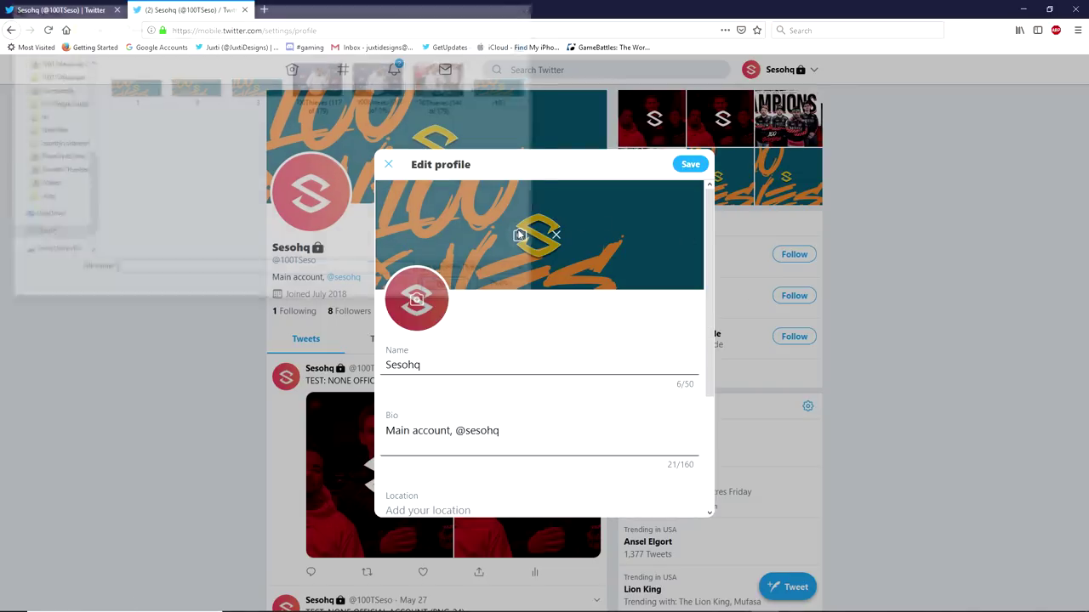
left_click(510, 87)
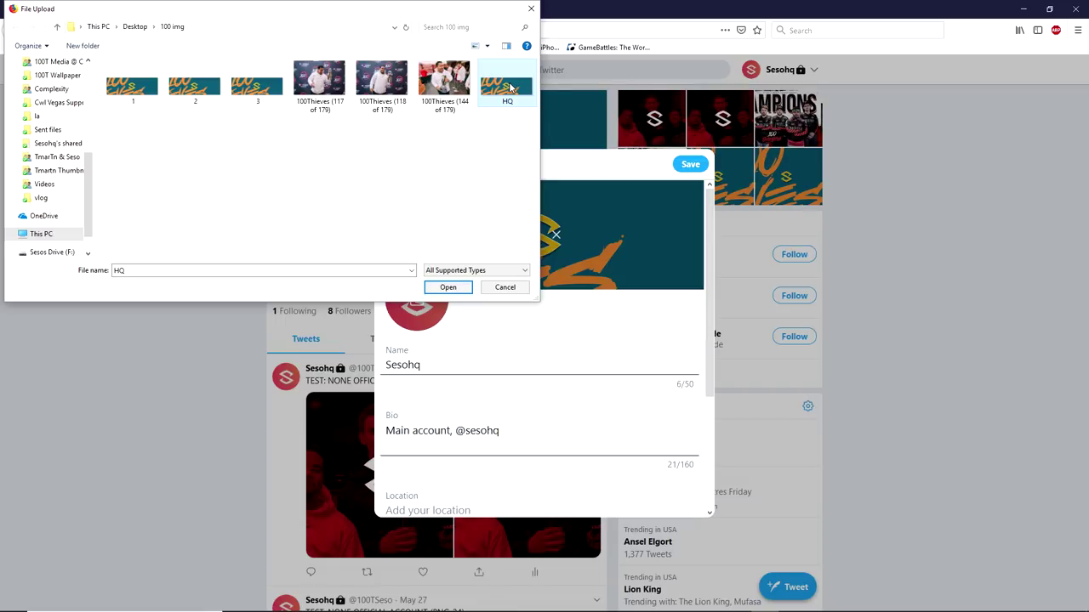
left_click(456, 287)
mouse_move(459, 518)
left_mouse_down()
mouse_move(589, 520)
mouse_move(459, 518)
left_mouse_up()
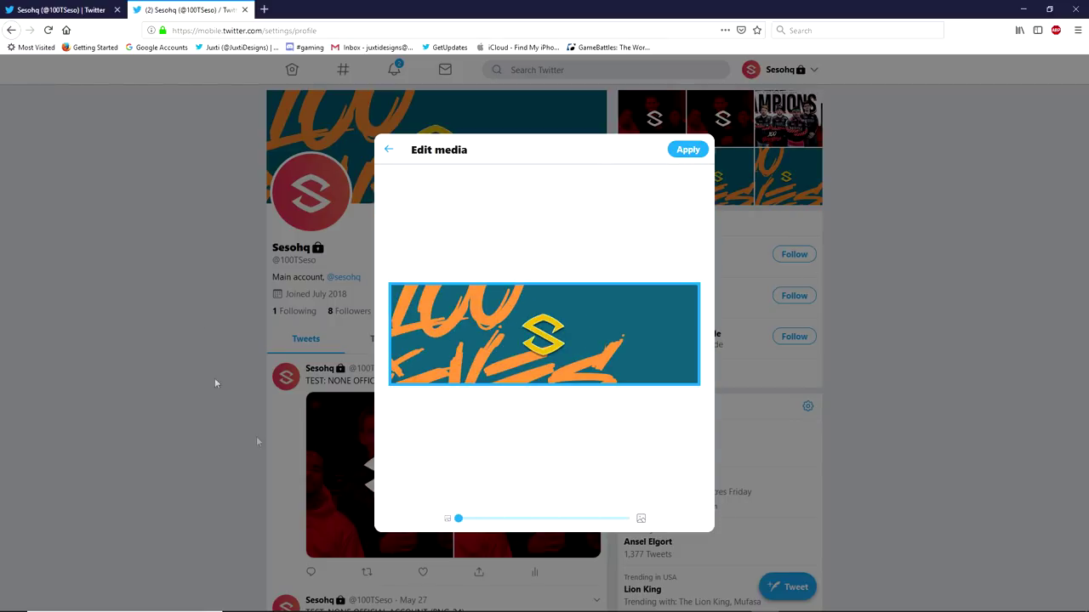
left_click(691, 157)
left_click(692, 163)
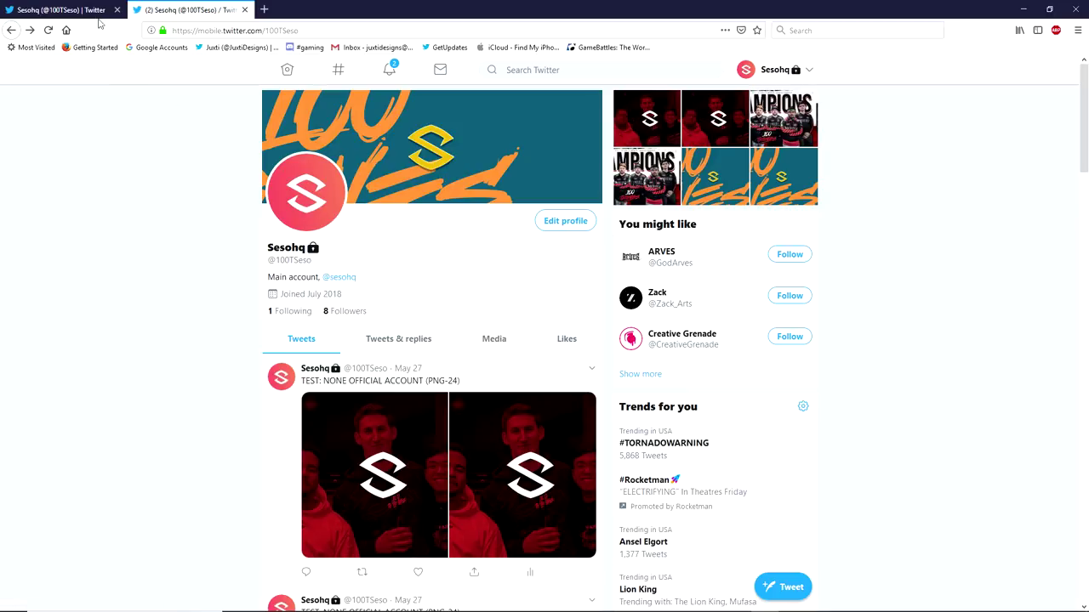
left_click(72, 12)
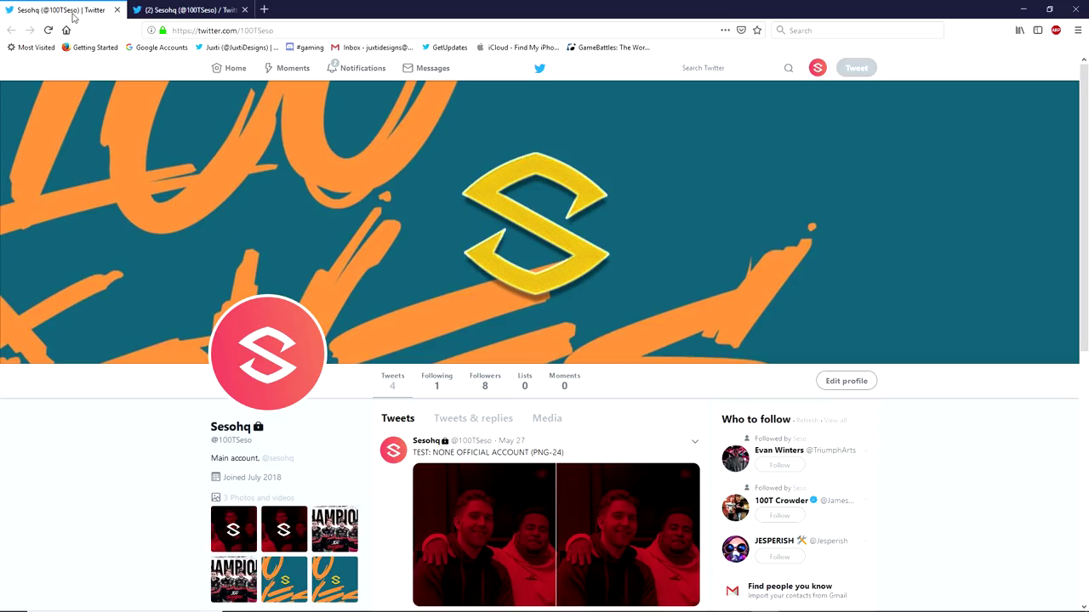
- Reload the desktop twitter.com profile with F5 to show the new S-logo header
key("F5")
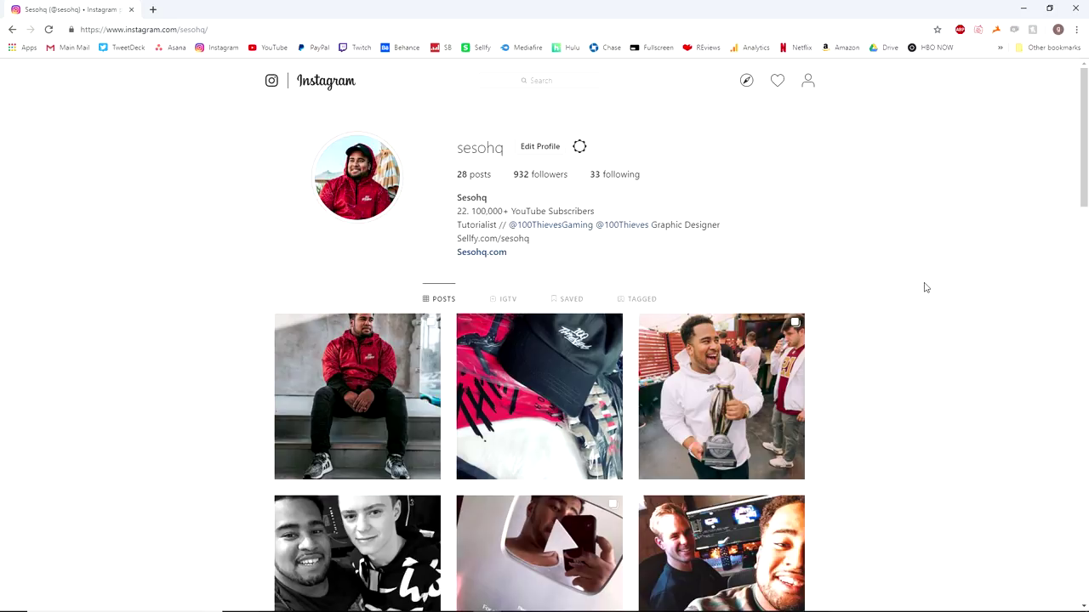
scroll(936, 284, "down", 10)
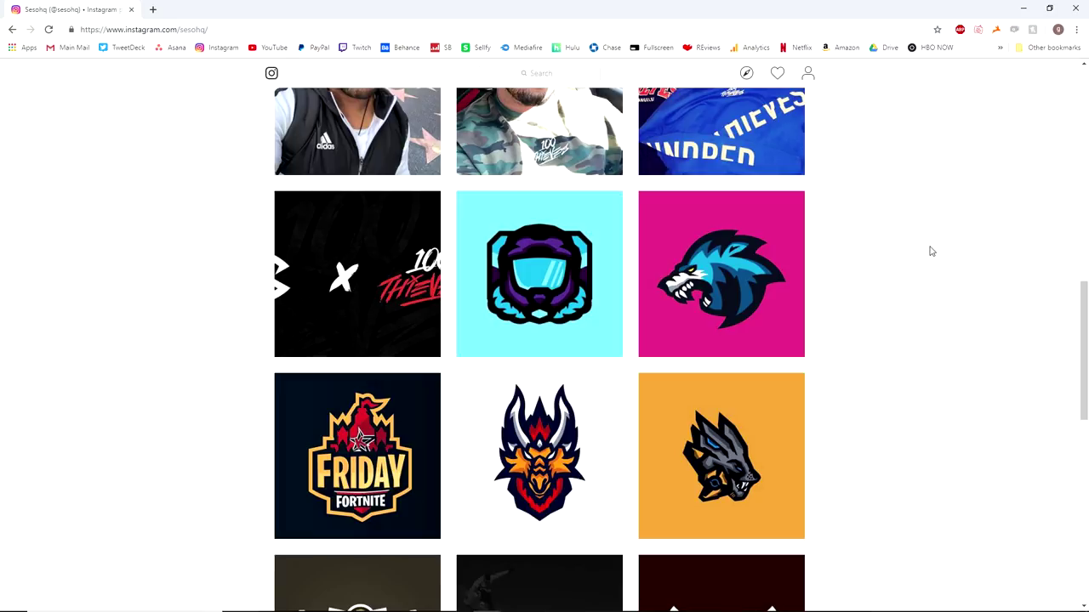
scroll(930, 251, "up", 15)
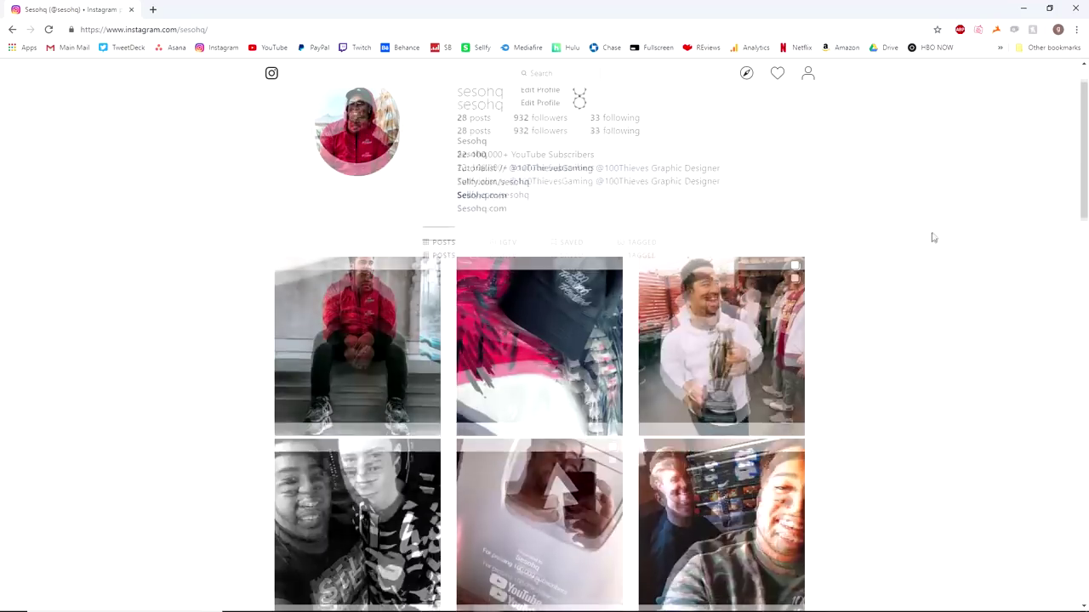
- Open developer tools via Inspect, enable the device toolbar, and scroll the mobile profile
right_click(946, 134)
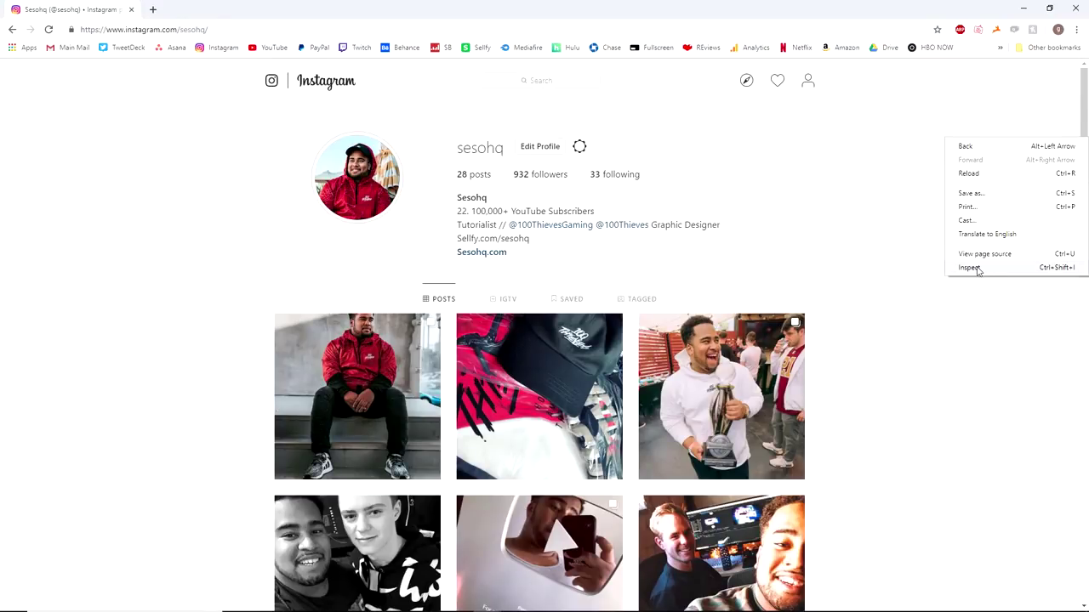
left_click(906, 262)
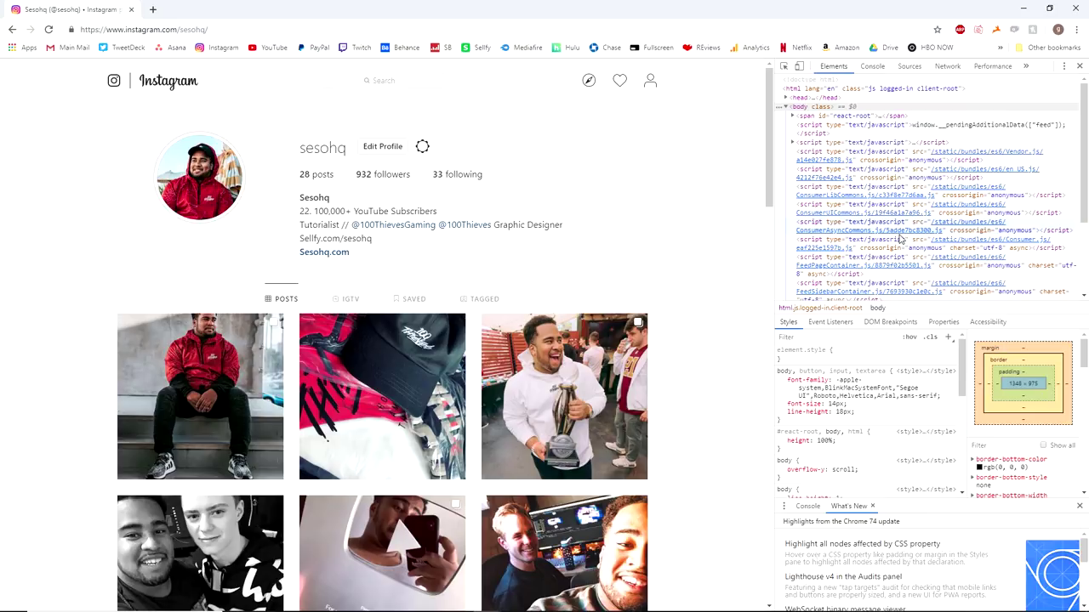
left_click(799, 67)
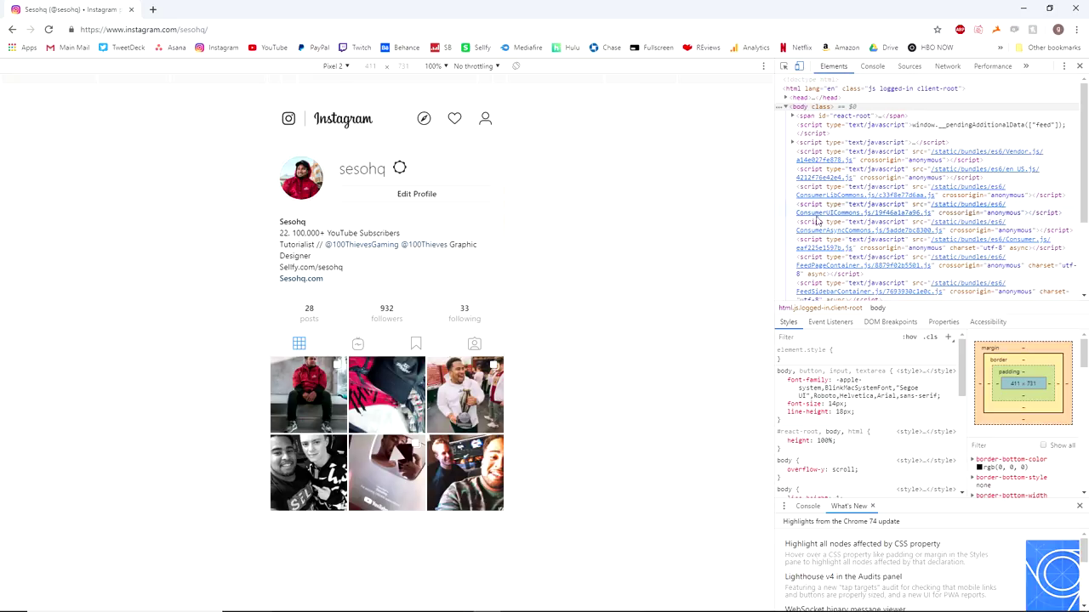
scroll(451, 281, "down", 1)
scroll(451, 280, "down", 10)
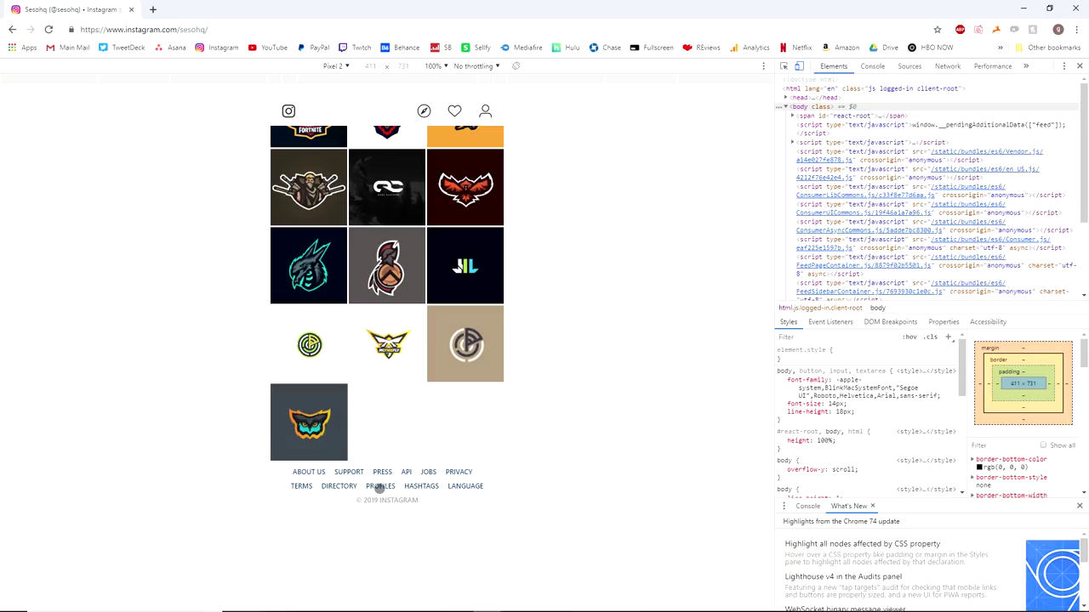
left_click(336, 66)
- Switch the emulated device to Responsive and back to Pixel 2
left_click(335, 85)
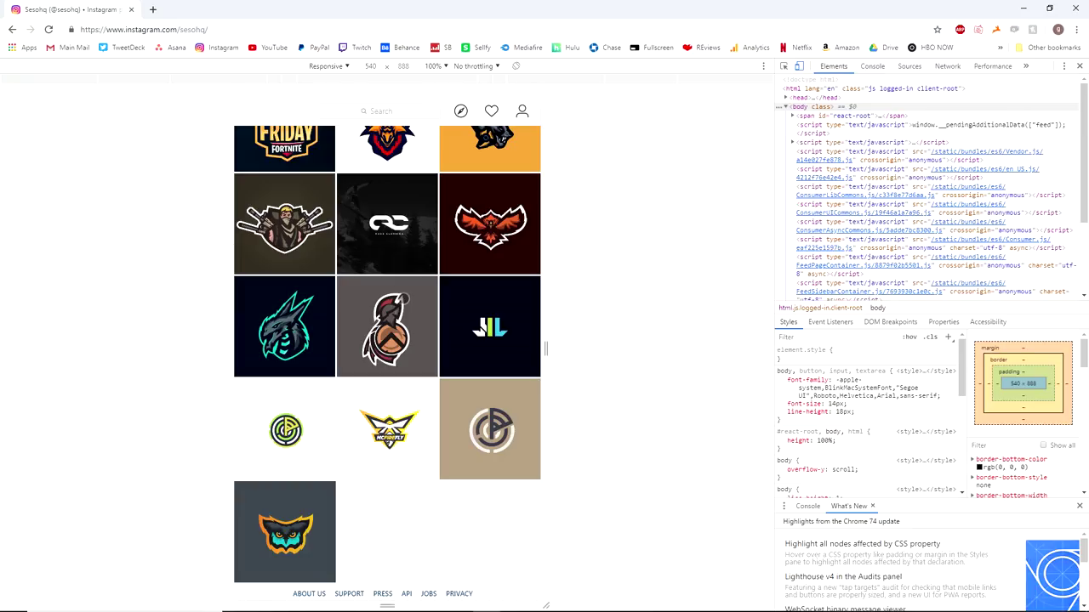
left_click(328, 67)
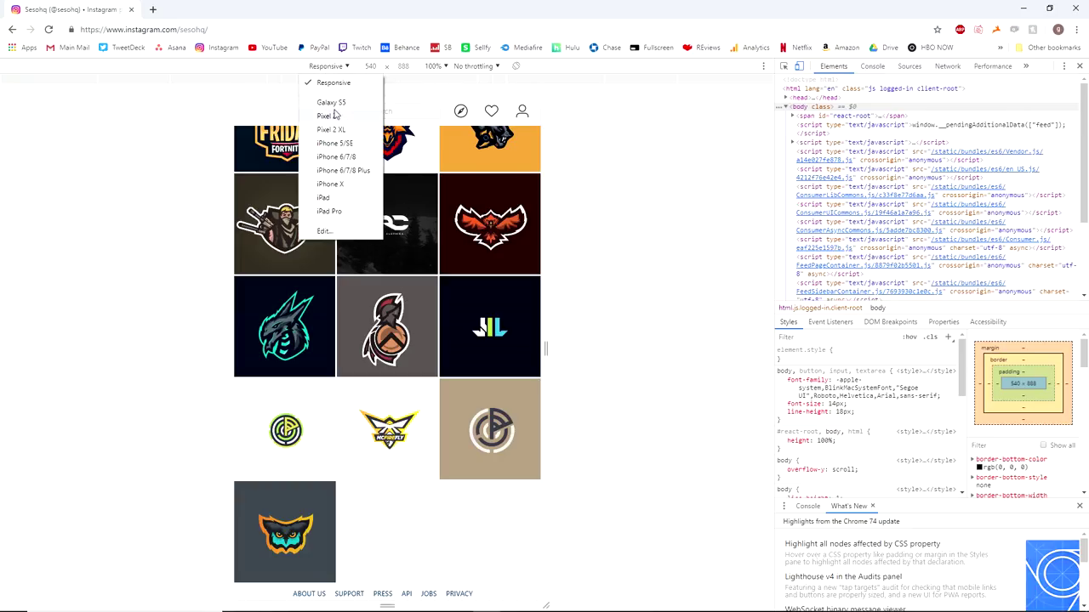
left_click(328, 116)
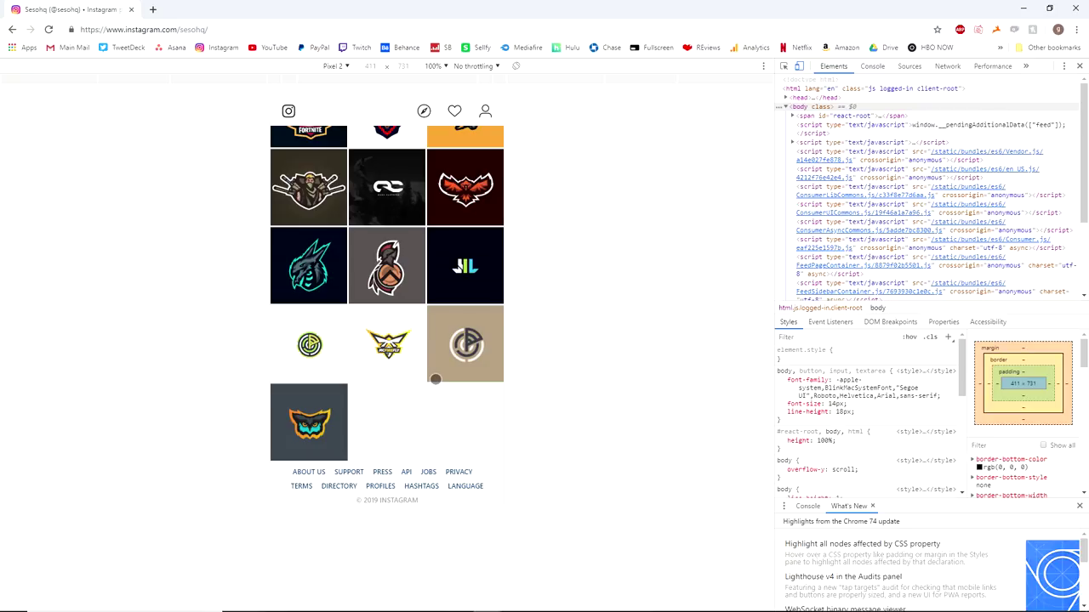
- Follow the footer API link to the developer signup page, then return to the home feed
left_click(406, 472)
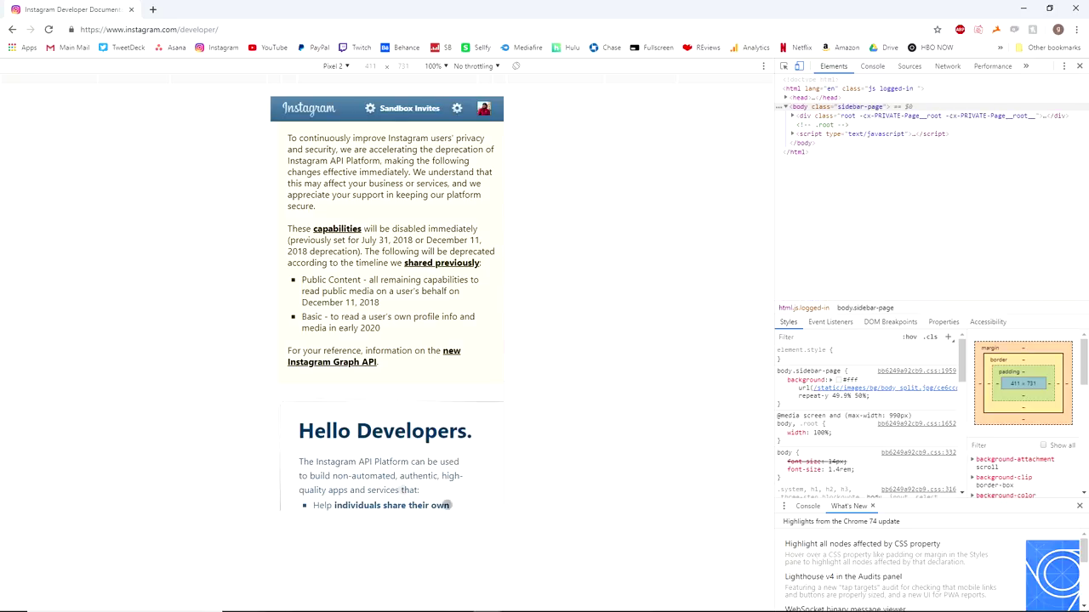
left_click(456, 109)
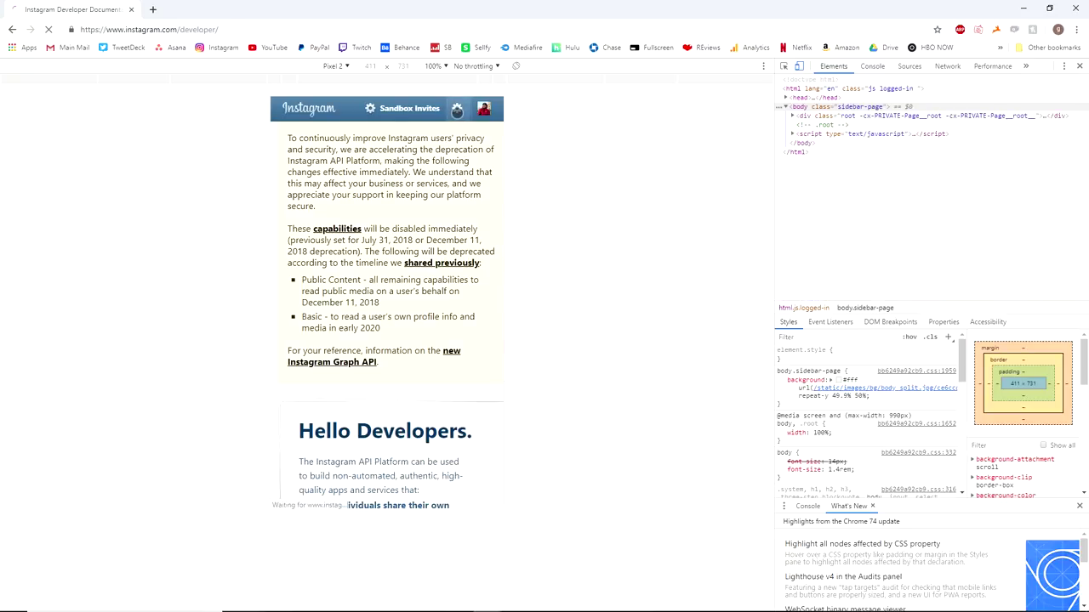
left_click(282, 114)
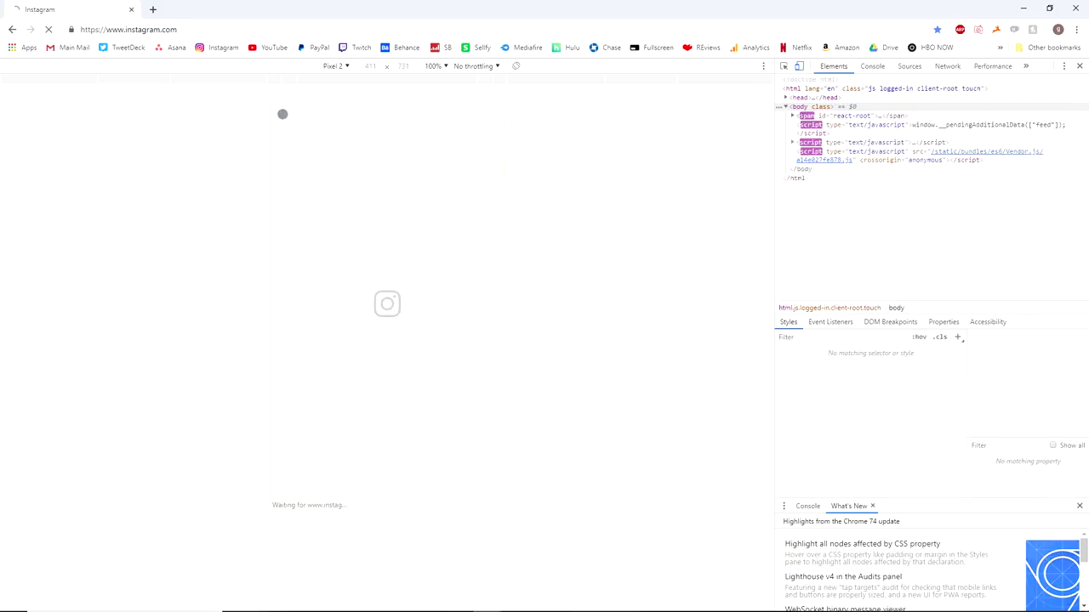